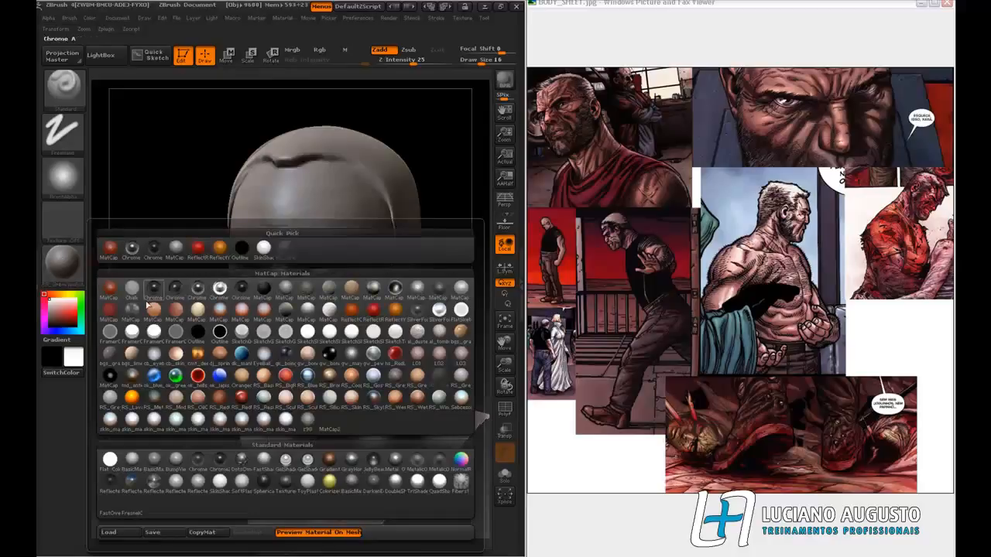
Step: Try the MatCap Gray and MatCap Red Wax materials on the head
{"action": "left_click", "coordinate": [176, 248]}
{"action": "left_click", "coordinate": [72, 267]}
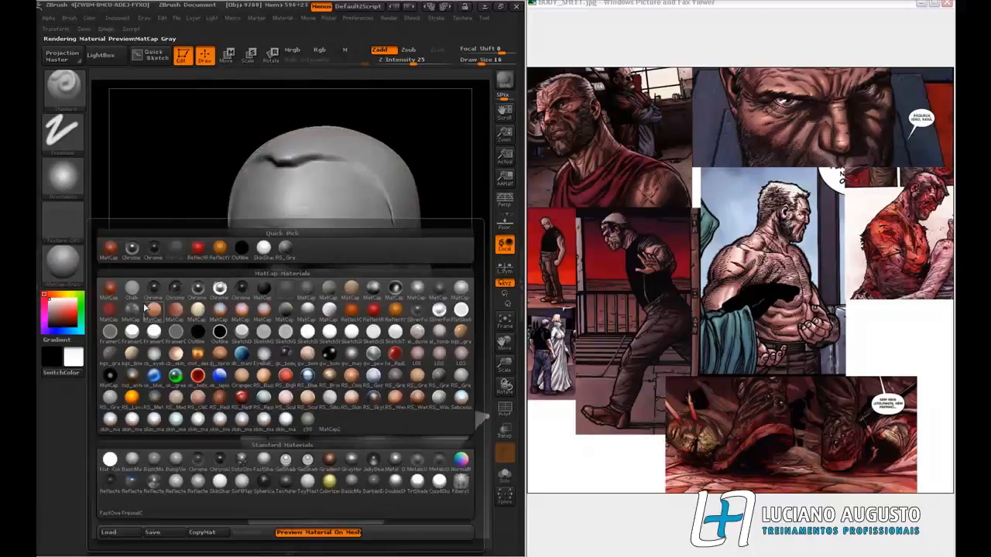
{"action": "left_click", "coordinate": [161, 316]}
{"action": "mouse_move", "coordinate": [150, 346]}
{"action": "left_mouse_down"}
{"action": "mouse_move", "coordinate": [160, 366]}
{"action": "mouse_move", "coordinate": [168, 360]}
{"action": "mouse_move", "coordinate": [129, 352]}
{"action": "mouse_move", "coordinate": [130, 338]}
{"action": "mouse_move", "coordinate": [183, 311]}
{"action": "mouse_move", "coordinate": [120, 348]}
{"action": "left_mouse_up"}
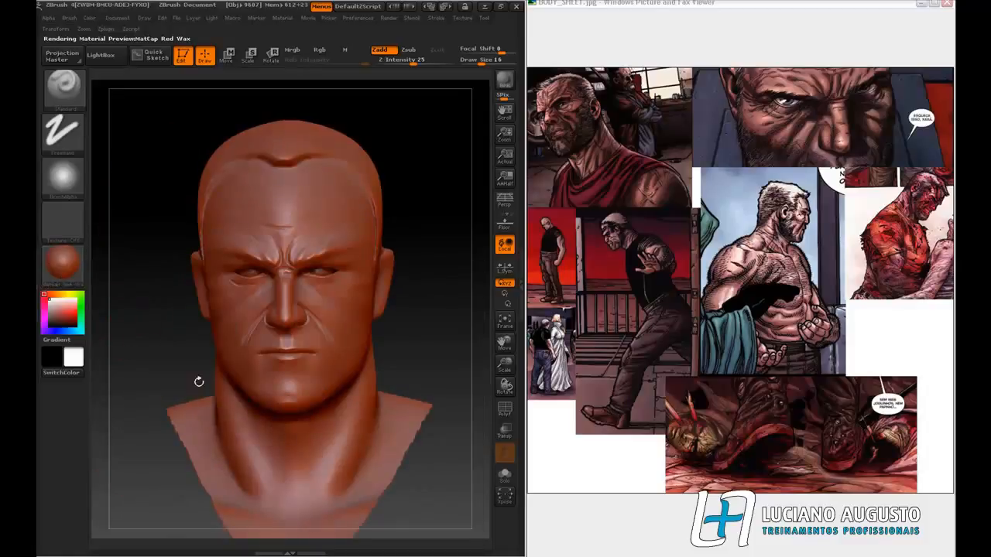
Step: Apply the RS_GreyClayExtreme material to the head
{"action": "left_click", "coordinate": [74, 267]}
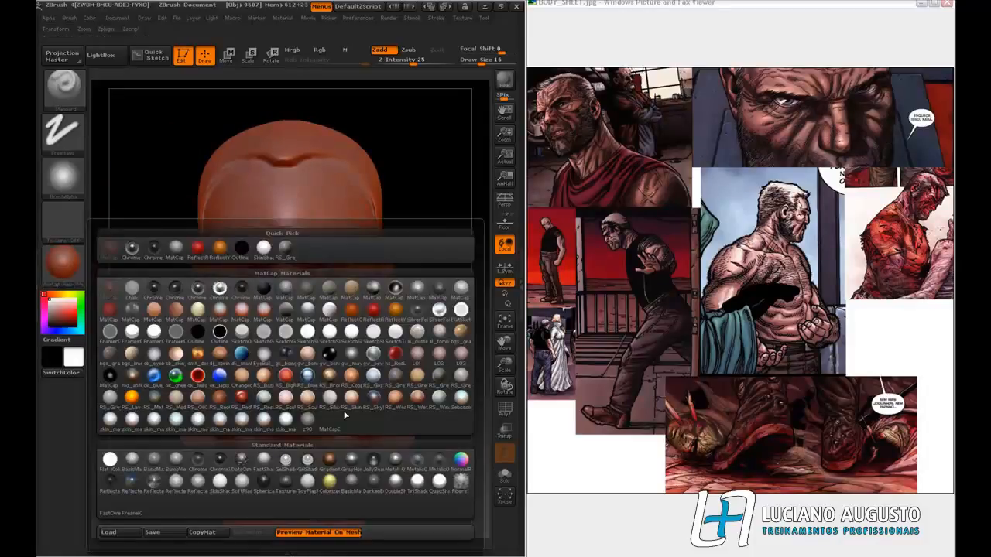
{"action": "left_click", "coordinate": [439, 376]}
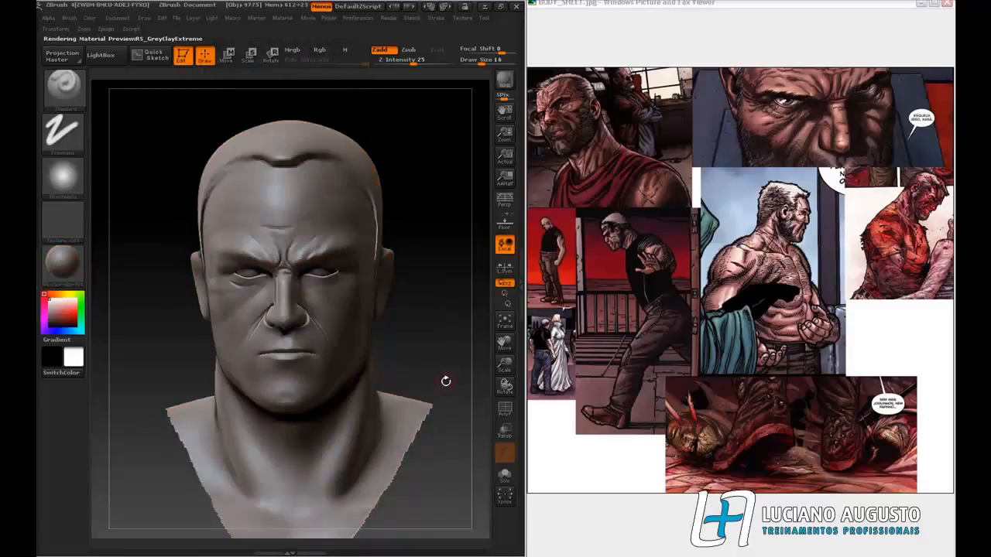
{"action": "left_click_drag", "start_coordinate": [438, 342], "coordinate": [445, 354]}
{"action": "mouse_move", "coordinate": [440, 455]}
{"action": "left_mouse_down"}
{"action": "mouse_move", "coordinate": [443, 464]}
{"action": "mouse_move", "coordinate": [443, 442]}
{"action": "left_mouse_up"}
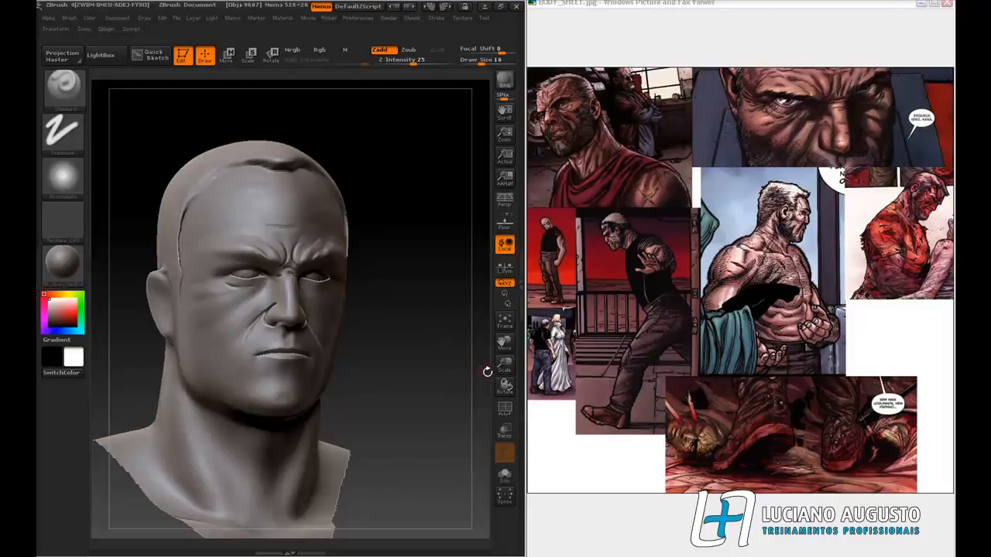
Step: Set the Smooth brush's Z Intensity to 30 and soften the crease around the nostril and the upper nasolabial fold
{"action": "left_click_drag", "start_coordinate": [503, 364], "coordinate": [441, 411]}
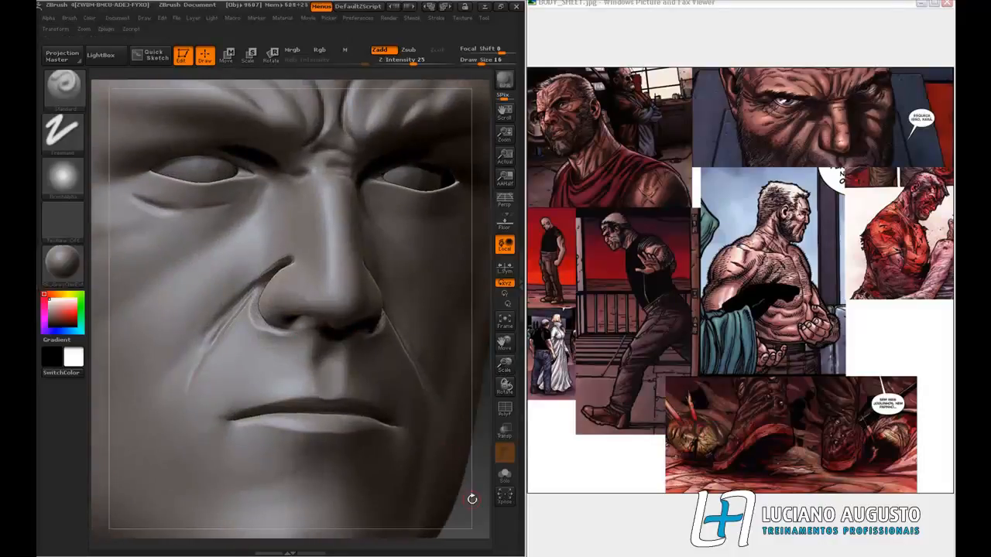
{"action": "left_click_drag", "start_coordinate": [469, 498], "coordinate": [464, 491]}
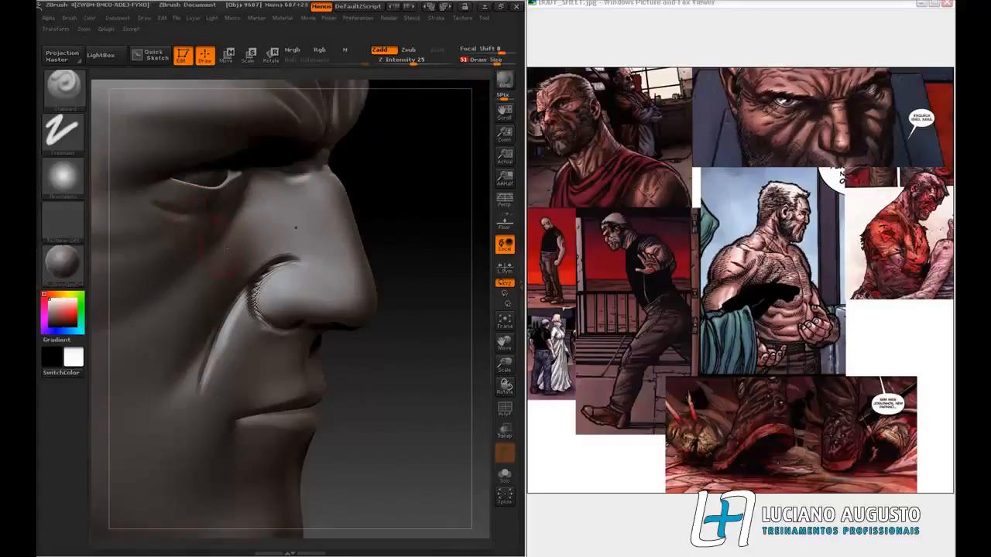
{"action": "key", "text": "shift"}
{"action": "left_click", "coordinate": [417, 64]}
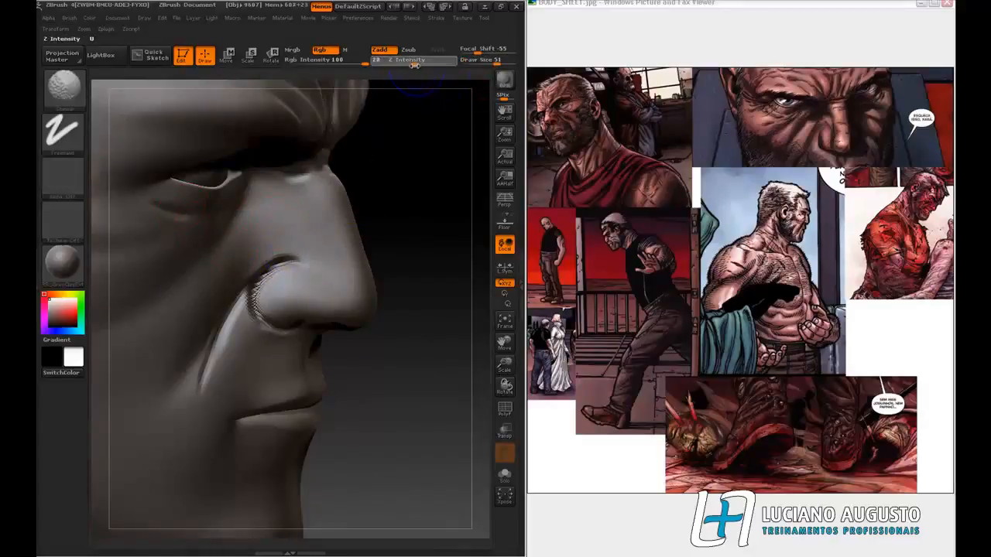
{"action": "left_click_drag", "start_coordinate": [288, 260], "coordinate": [253, 304], "text": "shift"}
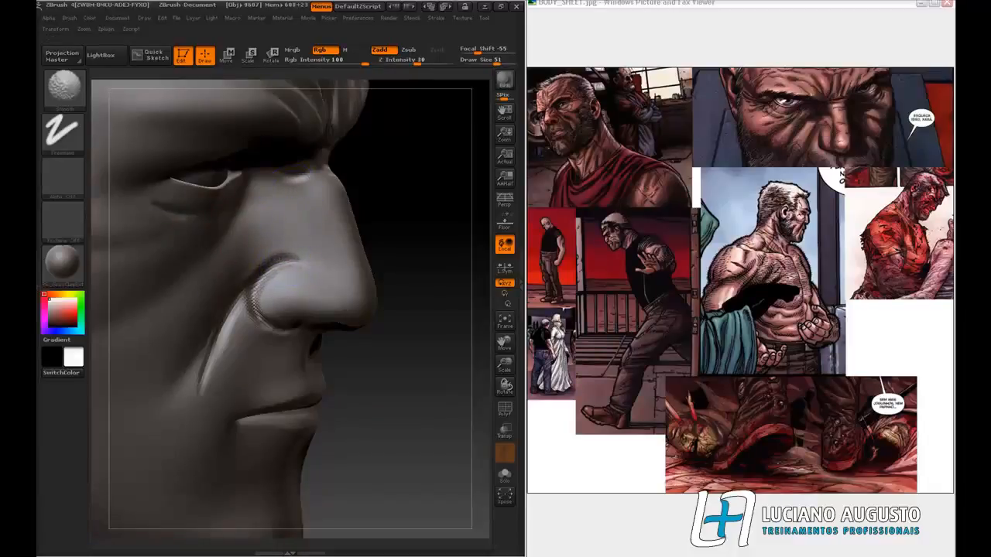
{"action": "left_click_drag", "start_coordinate": [289, 256], "coordinate": [274, 260], "text": "shift"}
{"action": "mouse_move", "coordinate": [237, 316]}
{"action": "left_mouse_down", "text": "shift"}
{"action": "mouse_move", "coordinate": [226, 335]}
{"action": "mouse_move", "coordinate": [253, 300]}
{"action": "mouse_move", "coordinate": [210, 362]}
{"action": "left_mouse_up", "text": "shift"}
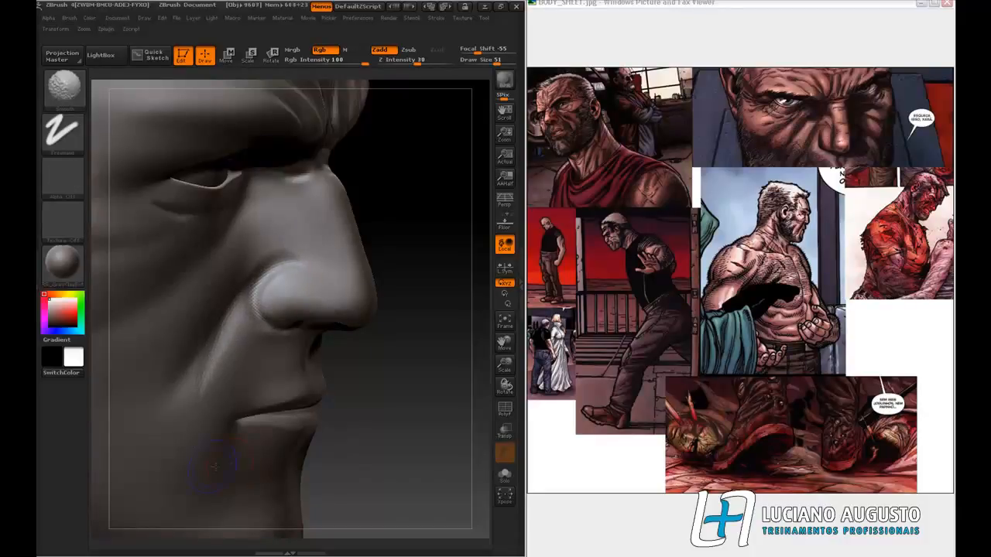
Step: Set the draw size to 24 and carve horizontal wrinkles on the cheekbone below the eye using a brush with a Dots stroke
{"action": "mouse_move", "coordinate": [365, 420]}
{"action": "left_mouse_down"}
{"action": "mouse_move", "coordinate": [305, 423]}
{"action": "mouse_move", "coordinate": [337, 434]}
{"action": "mouse_move", "coordinate": [332, 413]}
{"action": "left_mouse_up"}
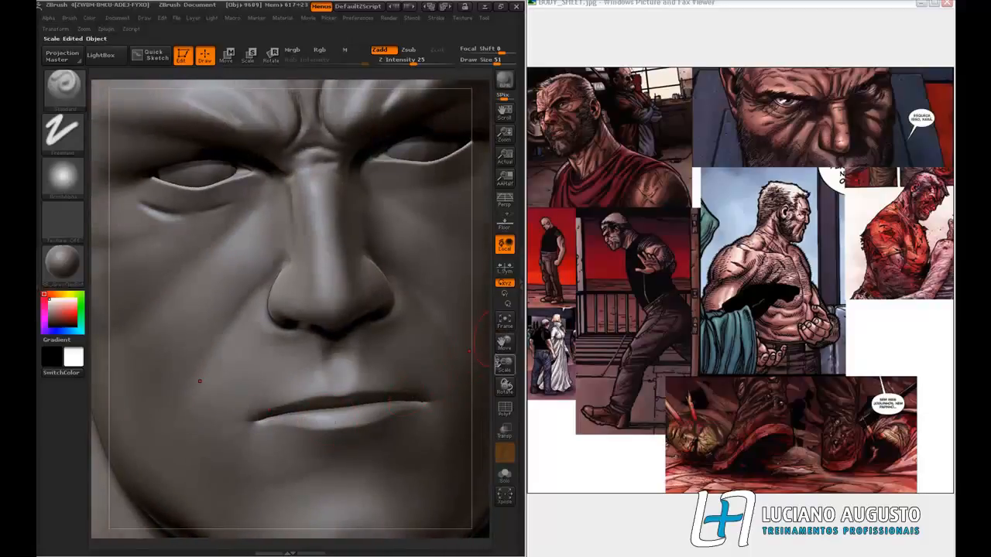
{"action": "left_click_drag", "start_coordinate": [503, 364], "coordinate": [499, 387]}
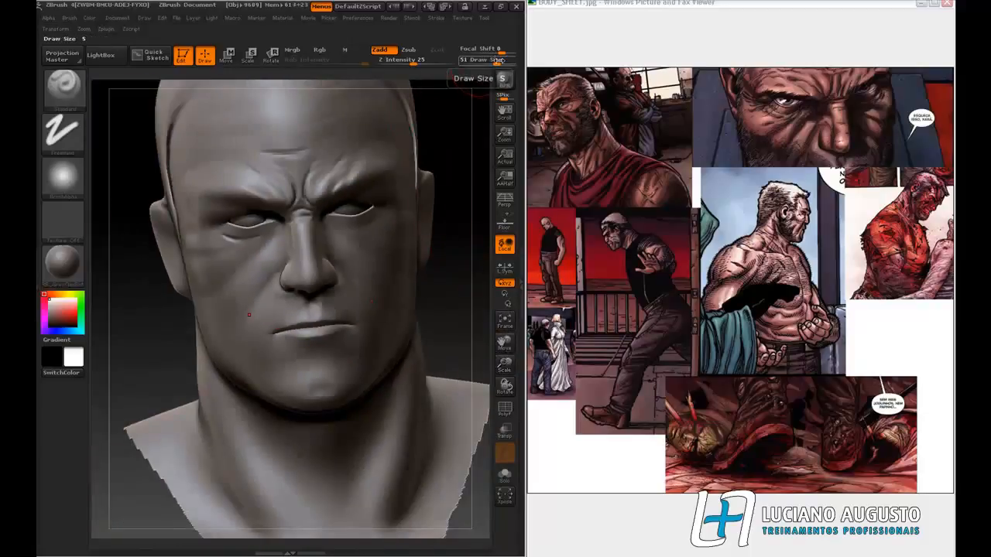
{"action": "left_click_drag", "start_coordinate": [499, 60], "coordinate": [484, 60]}
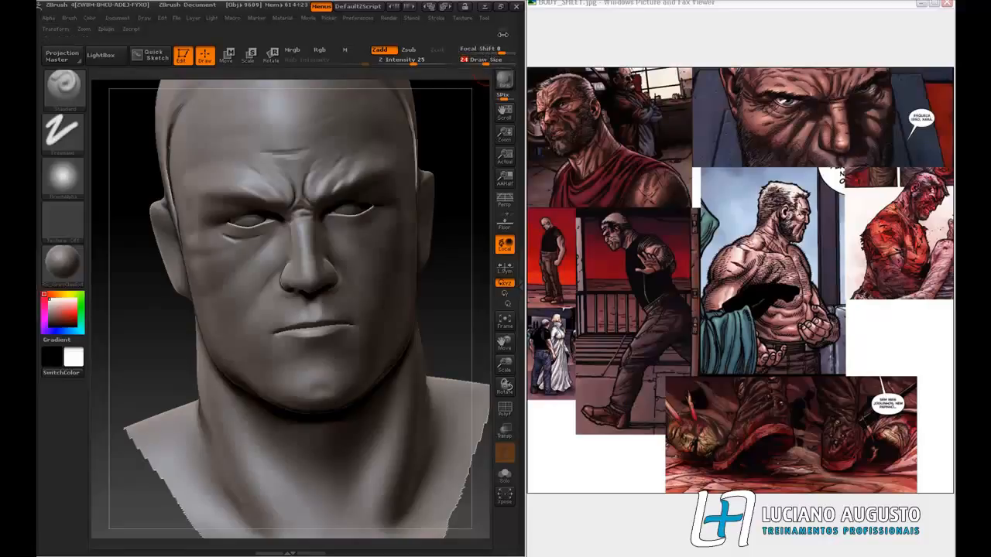
{"action": "left_click_drag", "start_coordinate": [468, 322], "coordinate": [480, 300]}
{"action": "left_click_drag", "start_coordinate": [504, 365], "coordinate": [488, 504]}
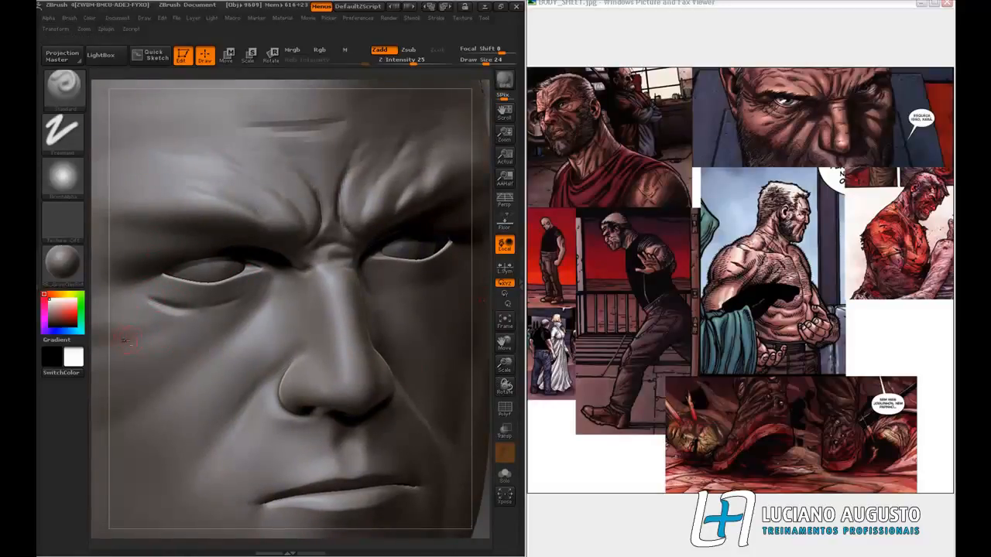
{"action": "key", "text": "f"}
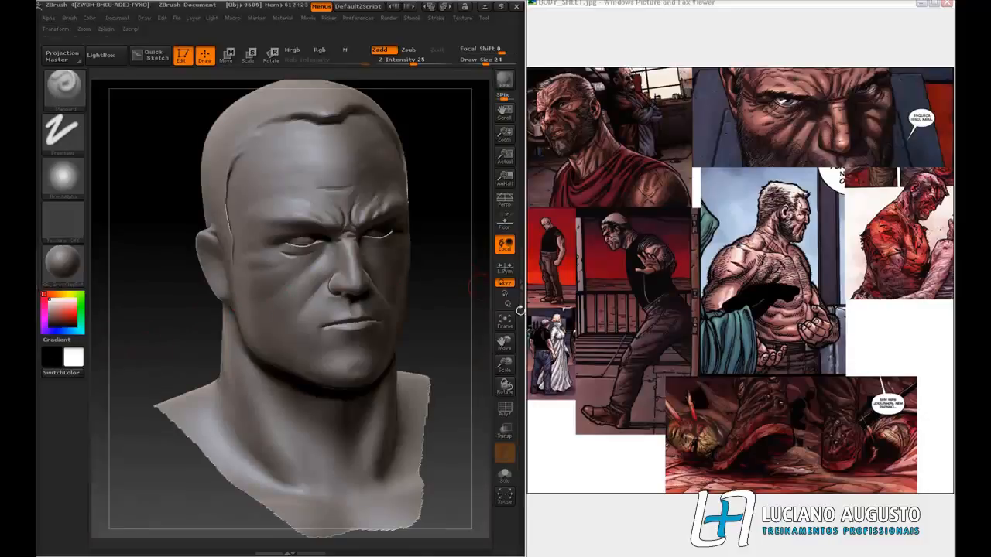
{"action": "left_click_drag", "start_coordinate": [500, 369], "coordinate": [509, 404]}
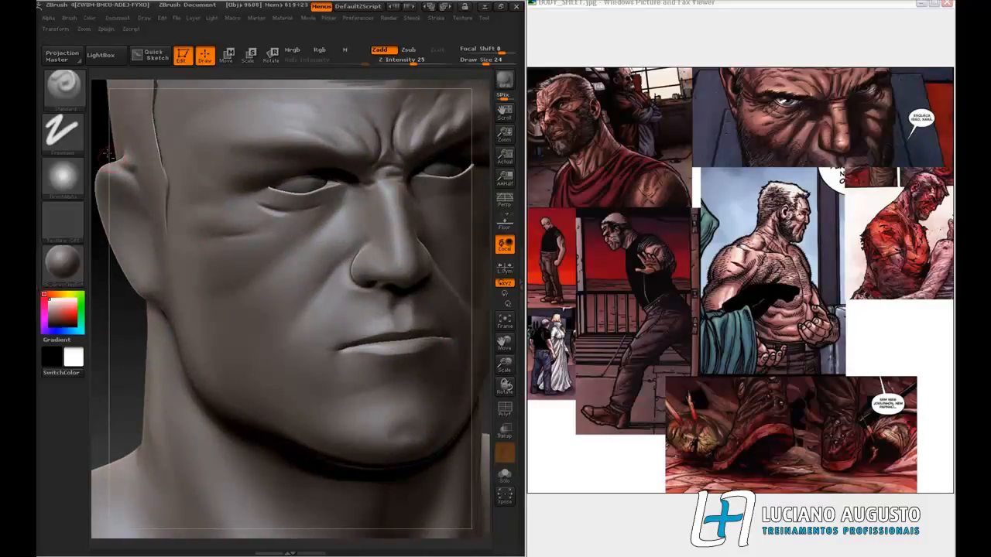
{"action": "left_click", "coordinate": [62, 83]}
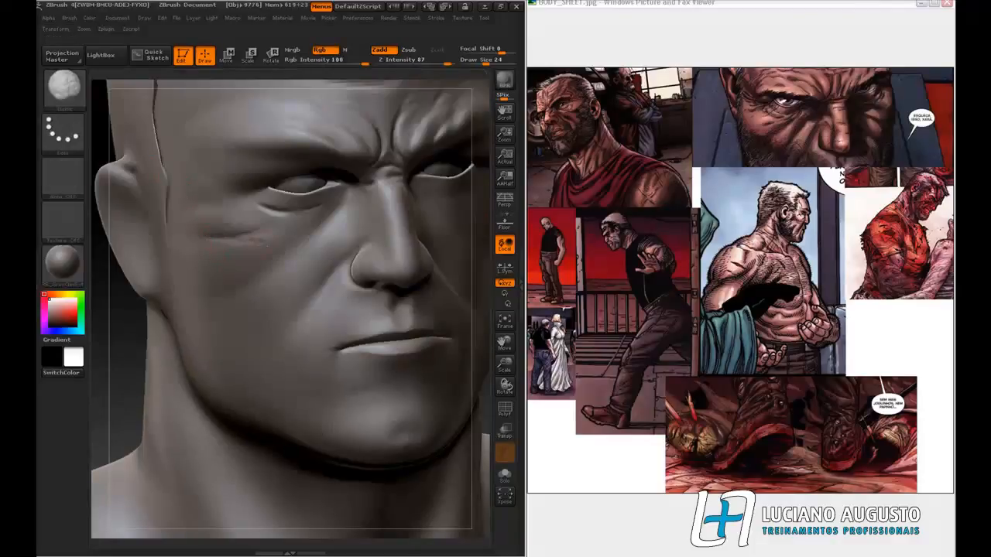
{"action": "left_click_drag", "start_coordinate": [212, 233], "coordinate": [261, 232]}
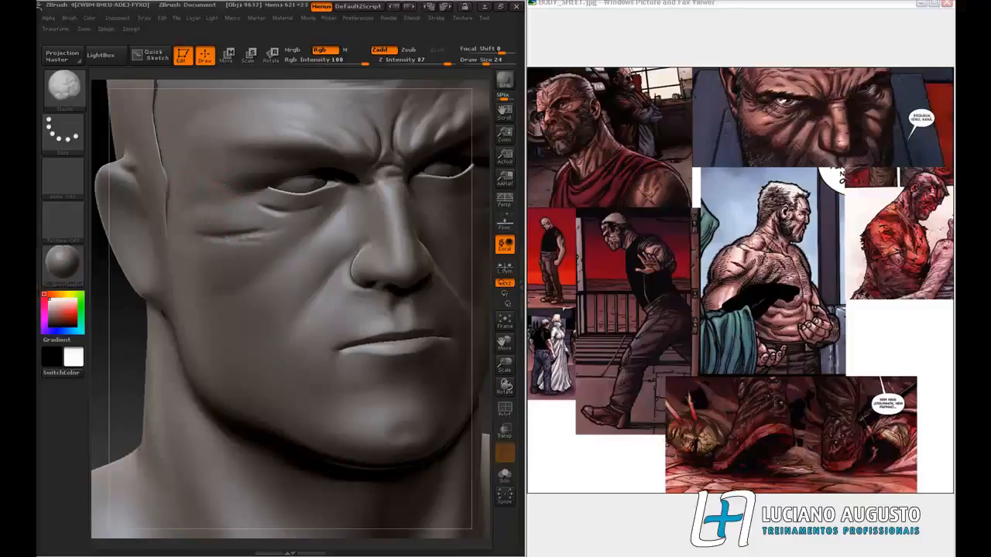
Step: Carve crow's-feet wrinkles fanning out from the outer corner of the eye
{"action": "left_click_drag", "start_coordinate": [218, 186], "coordinate": [228, 184]}
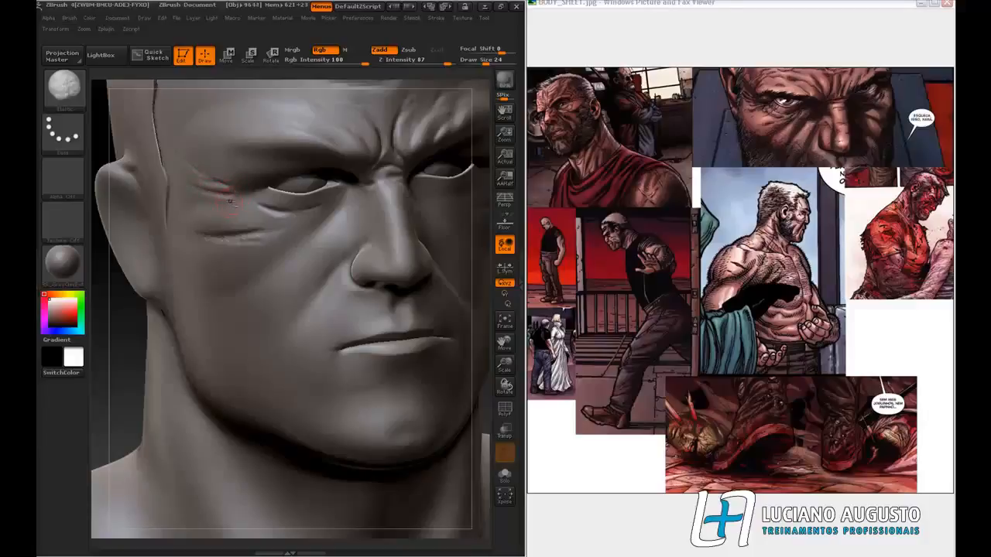
{"action": "left_click_drag", "start_coordinate": [206, 198], "coordinate": [236, 192]}
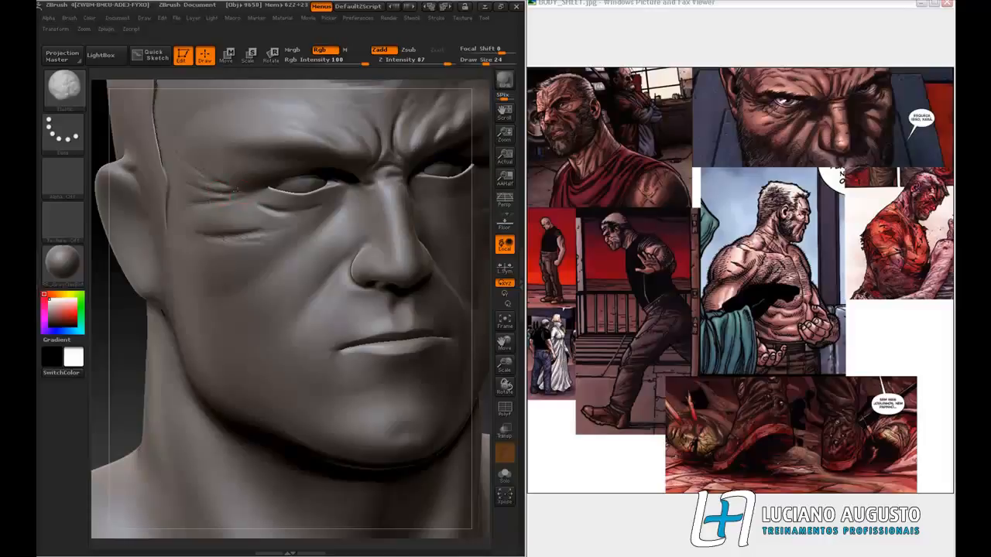
{"action": "left_click_drag", "start_coordinate": [204, 173], "coordinate": [237, 187]}
{"action": "mouse_move", "coordinate": [246, 312]}
{"action": "left_mouse_down"}
{"action": "mouse_move", "coordinate": [303, 372]}
{"action": "mouse_move", "coordinate": [279, 257]}
{"action": "mouse_move", "coordinate": [282, 373]}
{"action": "left_mouse_up"}
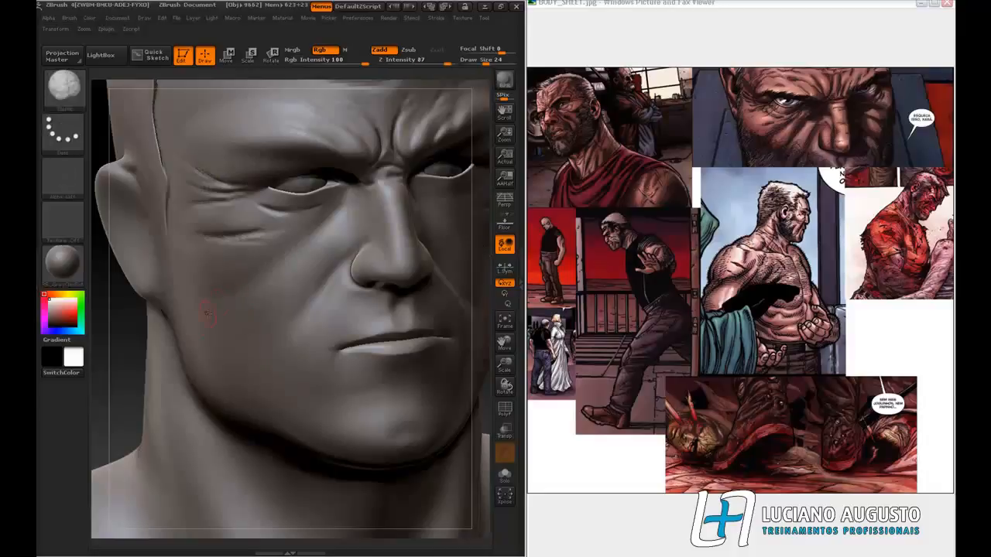
Step: Carve a diagonal wrinkle across the cheek below the existing cheekbone lines
{"action": "left_click_drag", "start_coordinate": [113, 360], "coordinate": [117, 321]}
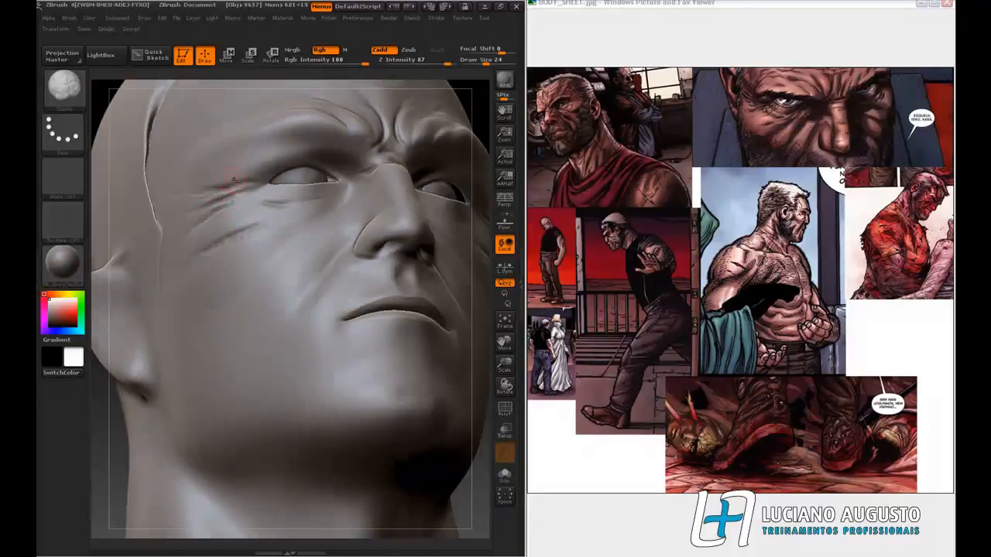
{"action": "left_click_drag", "start_coordinate": [105, 419], "coordinate": [105, 448]}
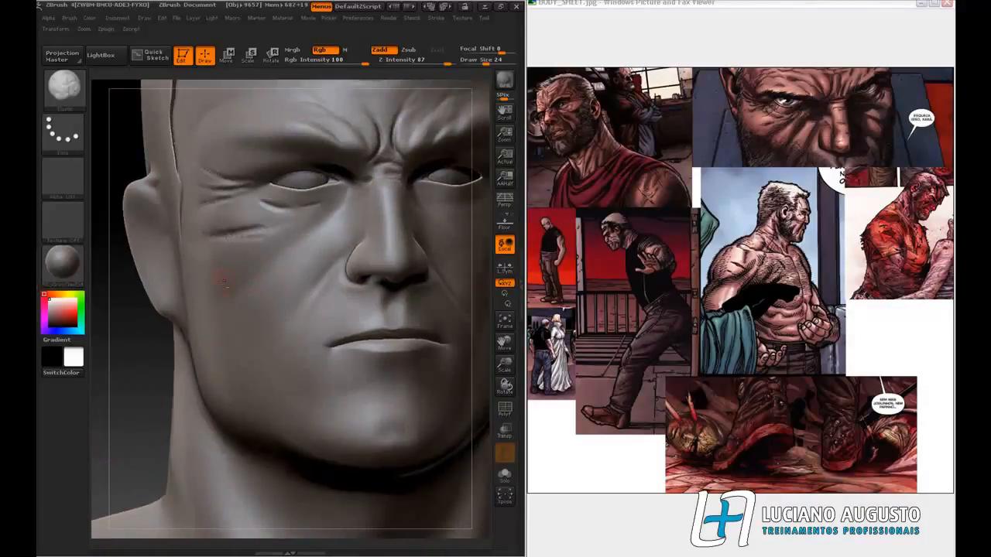
{"action": "left_click_drag", "start_coordinate": [280, 260], "coordinate": [236, 272]}
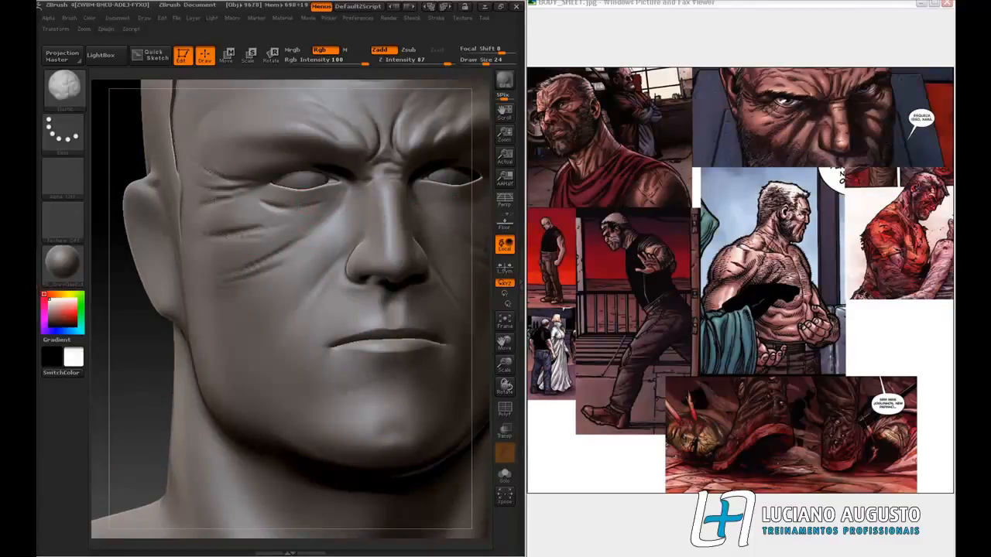
Step: Switch the brush to the FreeHand stroke with a soft round alpha and carve the crease under the lower eyelid
{"action": "left_click", "coordinate": [63, 133]}
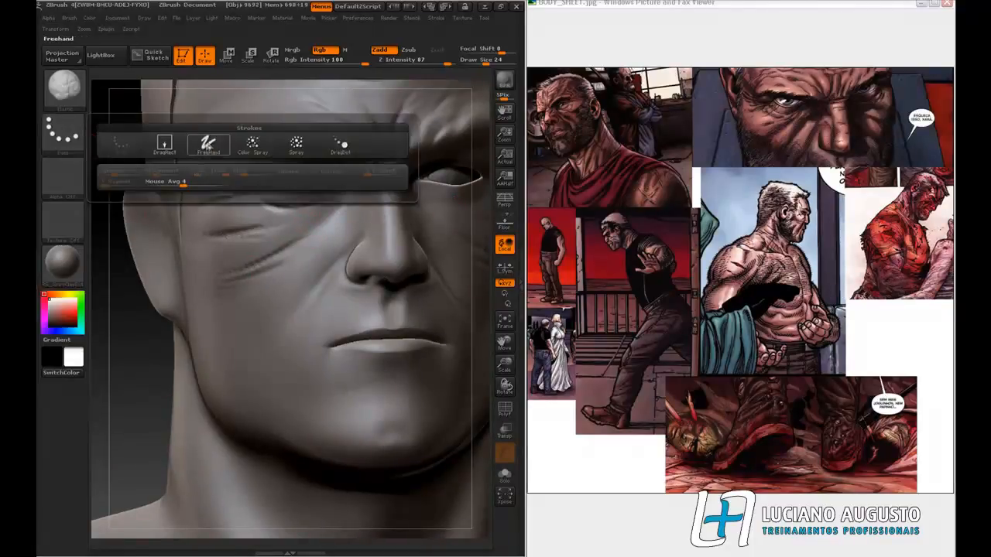
{"action": "left_click", "coordinate": [206, 147]}
{"action": "left_click", "coordinate": [63, 180]}
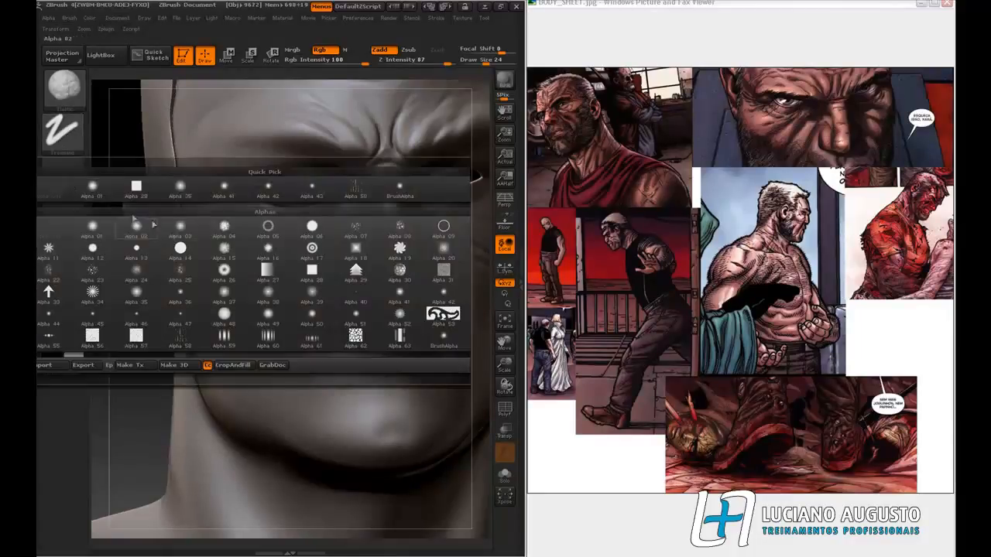
{"action": "left_click", "coordinate": [225, 298]}
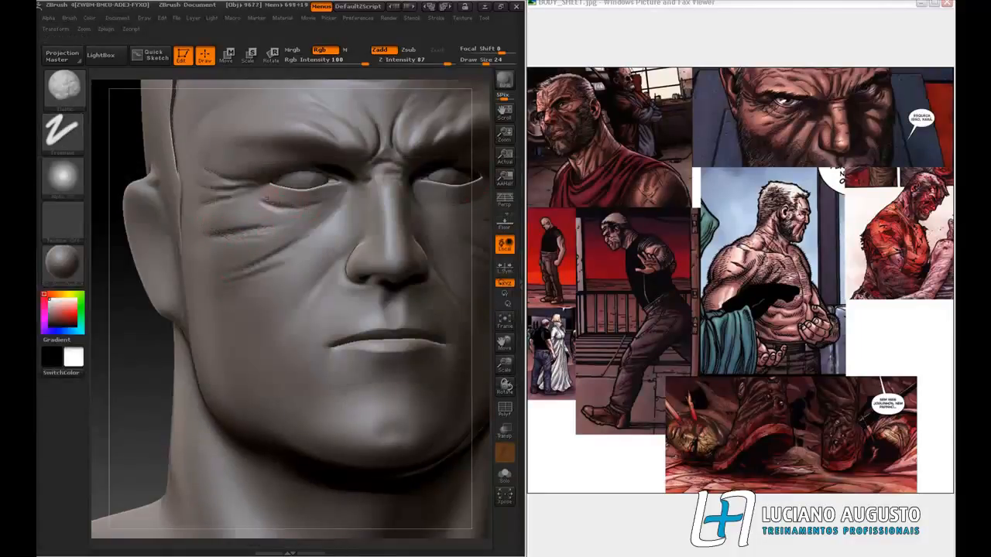
{"action": "left_click_drag", "start_coordinate": [273, 204], "coordinate": [319, 207]}
Step: Switch to the Standard brush at Z Intensity 25 and build up the folds around the cheek wrinkles and beside the nose
{"action": "left_click", "coordinate": [62, 85]}
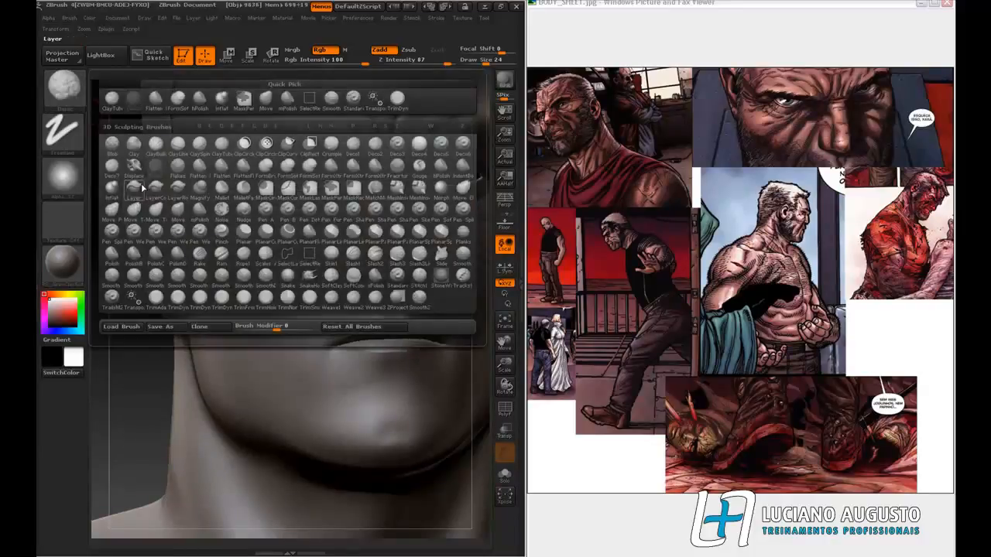
{"action": "left_click", "coordinate": [356, 99]}
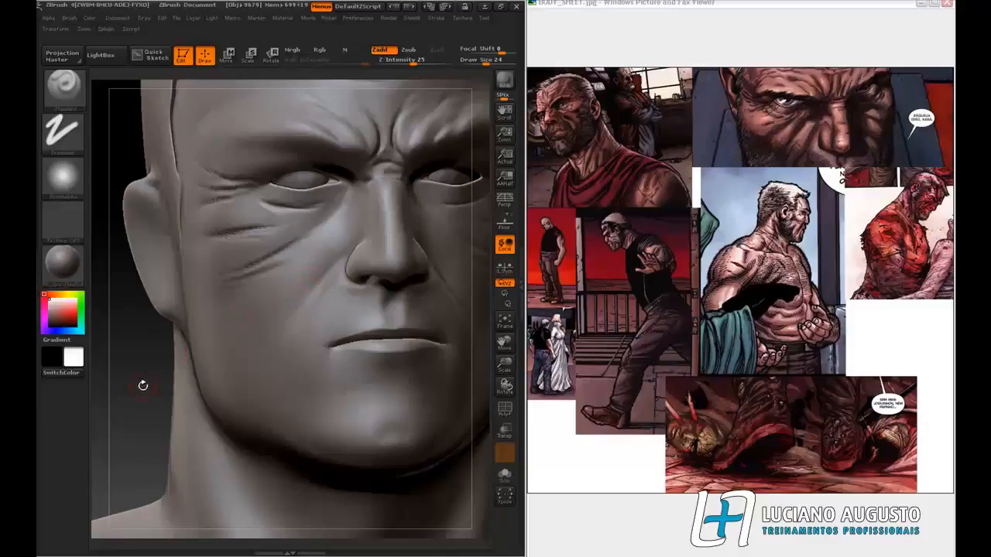
{"action": "left_click_drag", "start_coordinate": [142, 385], "coordinate": [154, 389]}
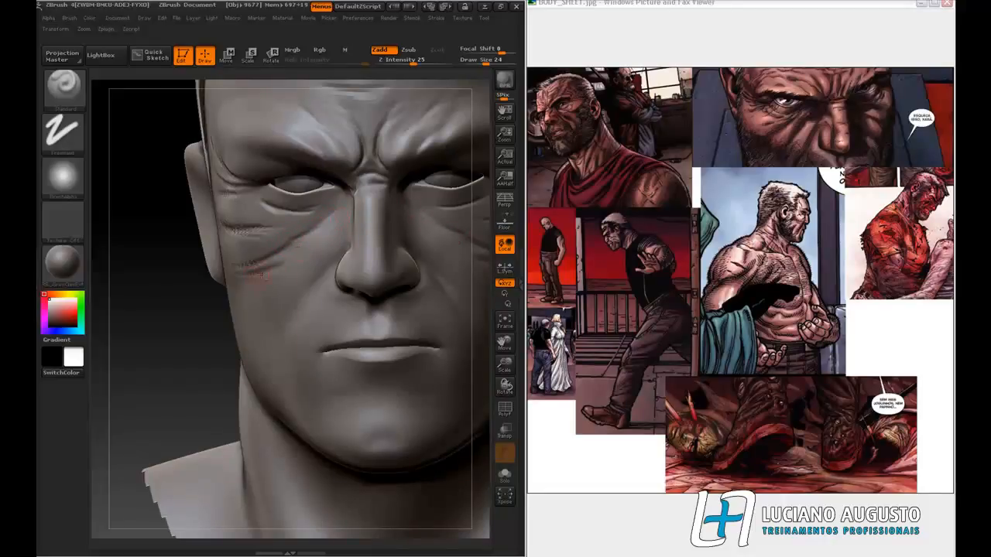
{"action": "left_click_drag", "start_coordinate": [168, 356], "coordinate": [200, 358]}
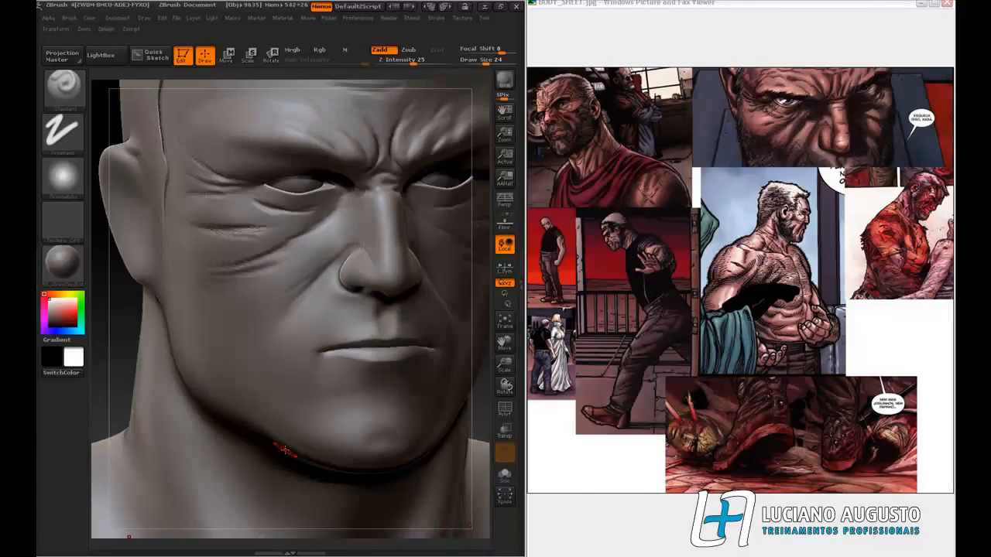
Step: Build up and deepen the skin folds between the crow's feet and the cheekbone wrinkles with the Standard brush
{"action": "mouse_move", "coordinate": [122, 311]}
{"action": "left_mouse_down"}
{"action": "mouse_move", "coordinate": [102, 316]}
{"action": "mouse_move", "coordinate": [134, 300]}
{"action": "mouse_move", "coordinate": [120, 298]}
{"action": "mouse_move", "coordinate": [148, 303]}
{"action": "left_mouse_up"}
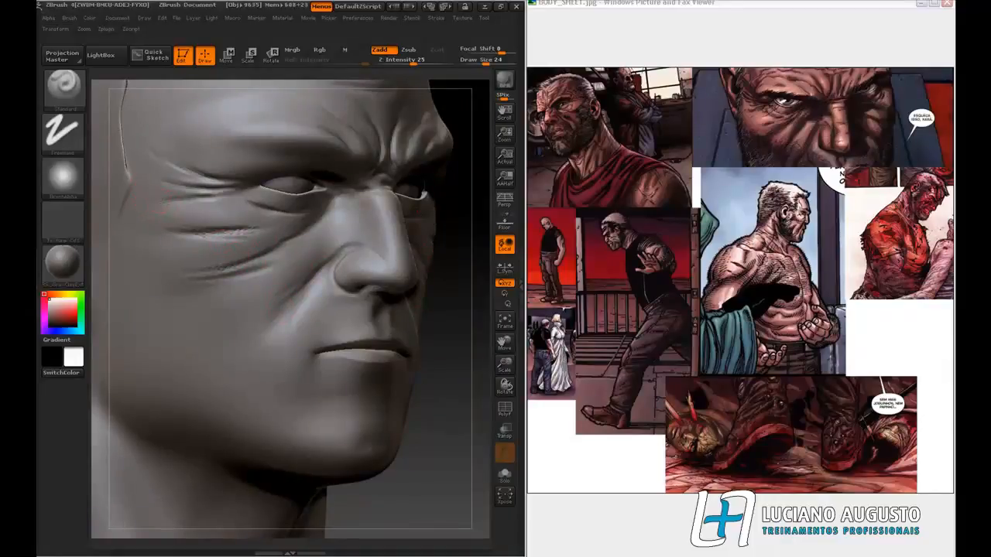
{"action": "left_click_drag", "start_coordinate": [162, 201], "coordinate": [205, 200]}
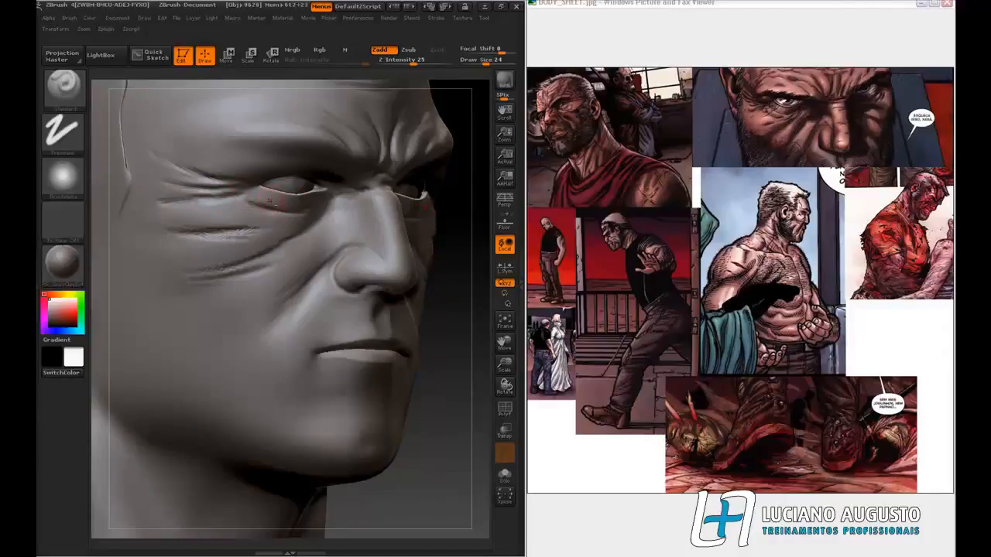
{"action": "mouse_move", "coordinate": [469, 257]}
{"action": "left_mouse_down"}
{"action": "mouse_move", "coordinate": [438, 254]}
{"action": "mouse_move", "coordinate": [507, 257]}
{"action": "mouse_move", "coordinate": [470, 194]}
{"action": "mouse_move", "coordinate": [495, 221]}
{"action": "mouse_move", "coordinate": [510, 205]}
{"action": "left_mouse_up"}
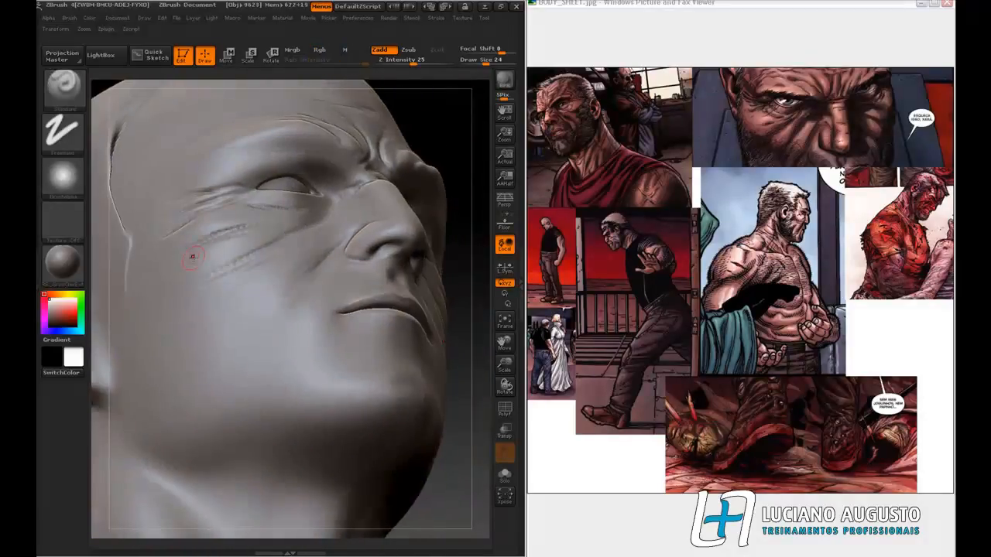
{"action": "left_click_drag", "start_coordinate": [464, 157], "coordinate": [406, 146]}
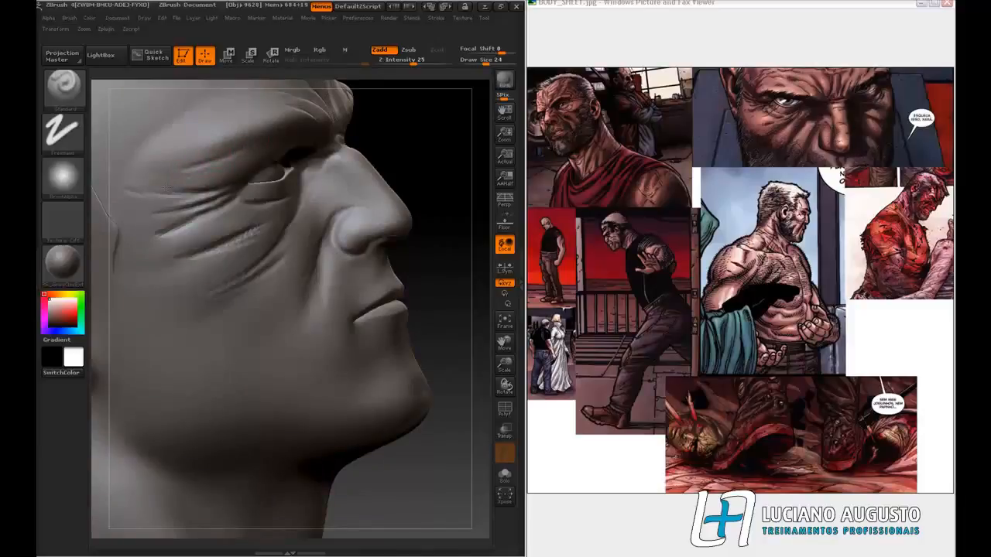
Step: Carve a curved crease from the temple around the outer end of the brow with the Standard brush
{"action": "left_click_drag", "start_coordinate": [194, 108], "coordinate": [132, 161]}
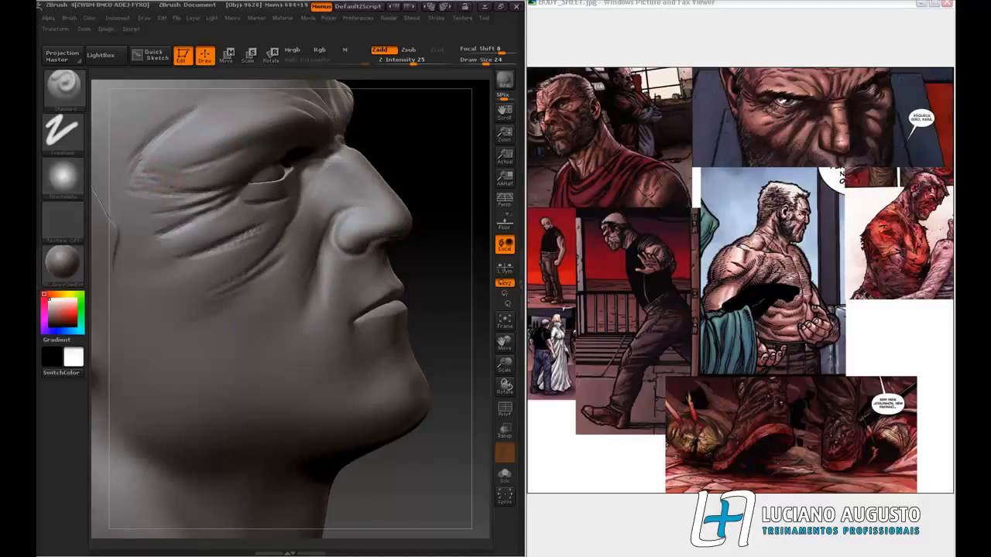
{"action": "left_click_drag", "start_coordinate": [445, 149], "coordinate": [364, 159]}
{"action": "left_click_drag", "start_coordinate": [178, 371], "coordinate": [151, 370]}
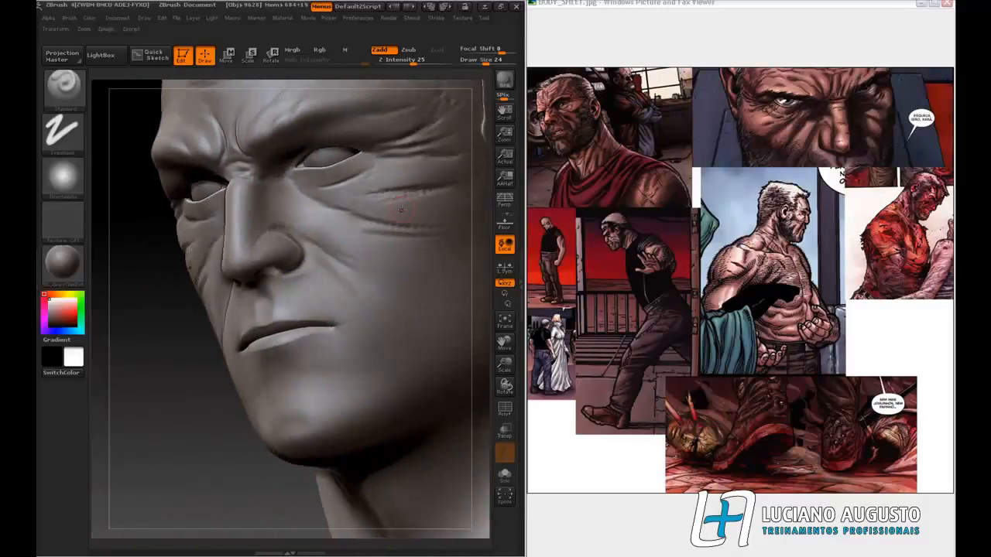
Step: Smooth the crow's feet, cheekbone and cheek wrinkles to soften their transitions into the surrounding skin
{"action": "left_click_drag", "start_coordinate": [503, 366], "coordinate": [500, 298]}
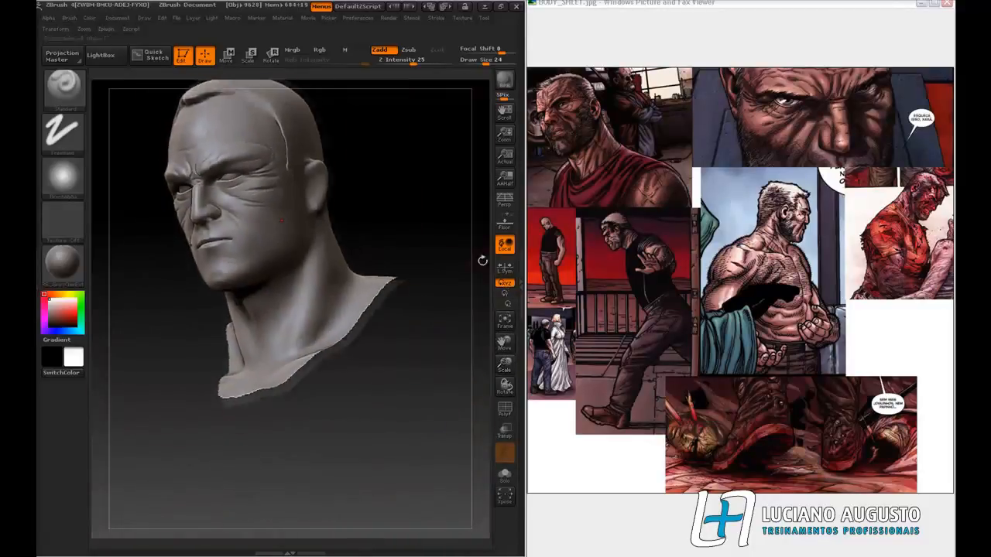
{"action": "mouse_move", "coordinate": [429, 165]}
{"action": "left_mouse_down"}
{"action": "mouse_move", "coordinate": [447, 175]}
{"action": "mouse_move", "coordinate": [456, 168]}
{"action": "mouse_move", "coordinate": [411, 168]}
{"action": "left_mouse_up"}
{"action": "left_click_drag", "start_coordinate": [504, 365], "coordinate": [501, 389]}
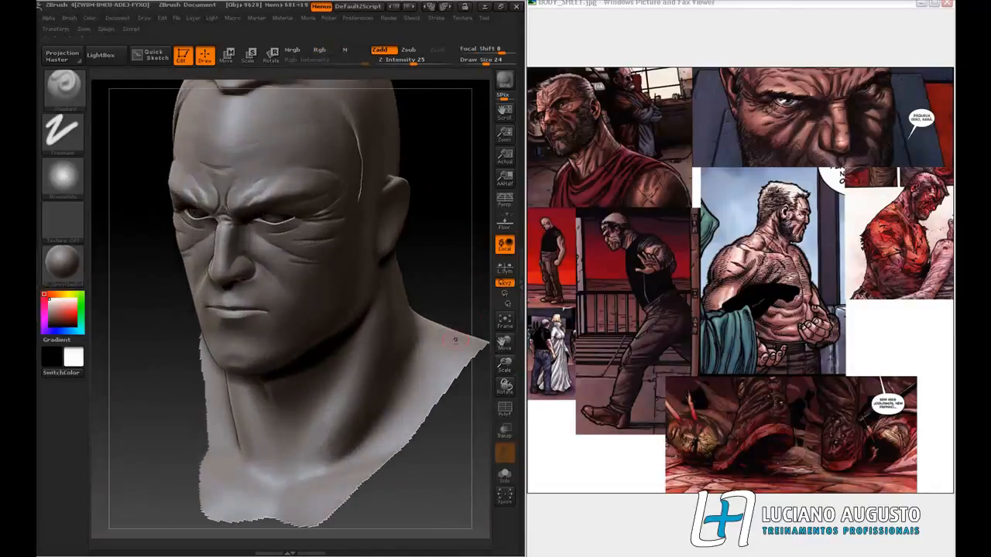
{"action": "key", "text": "shift"}
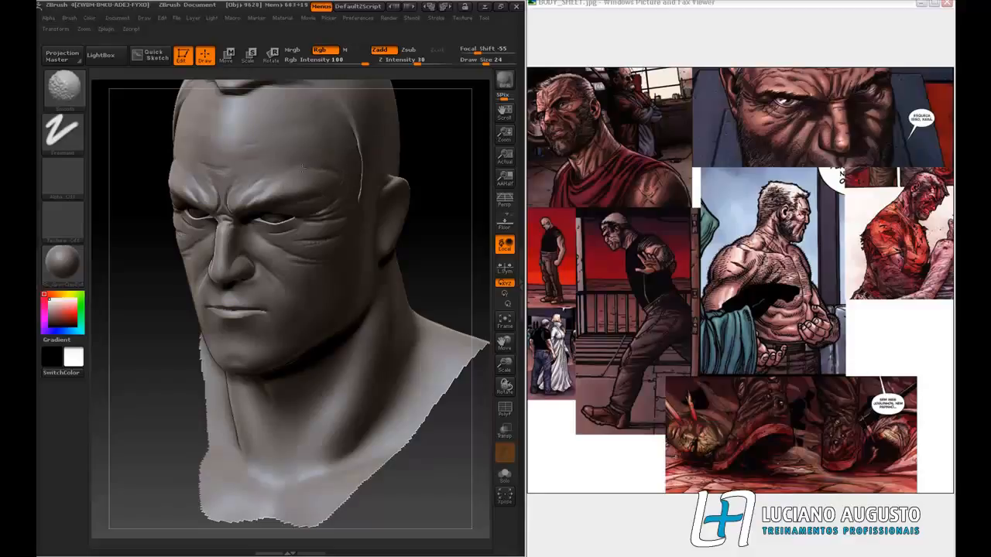
{"action": "mouse_move", "coordinate": [440, 172]}
{"action": "left_mouse_down"}
{"action": "mouse_move", "coordinate": [418, 154]}
{"action": "mouse_move", "coordinate": [427, 157]}
{"action": "left_mouse_up"}
{"action": "key", "text": "shift"}
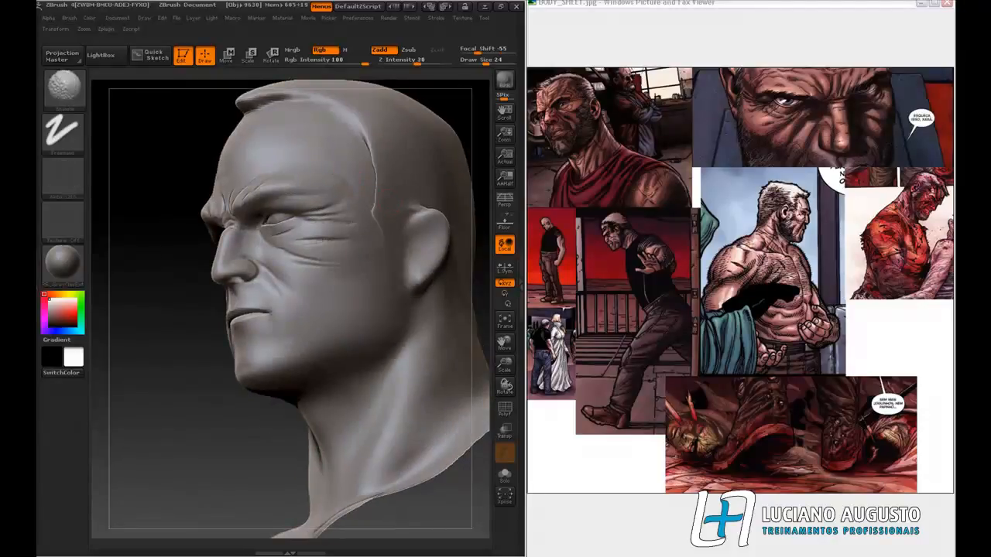
{"action": "left_click_drag", "start_coordinate": [322, 240], "coordinate": [308, 246], "text": "shift"}
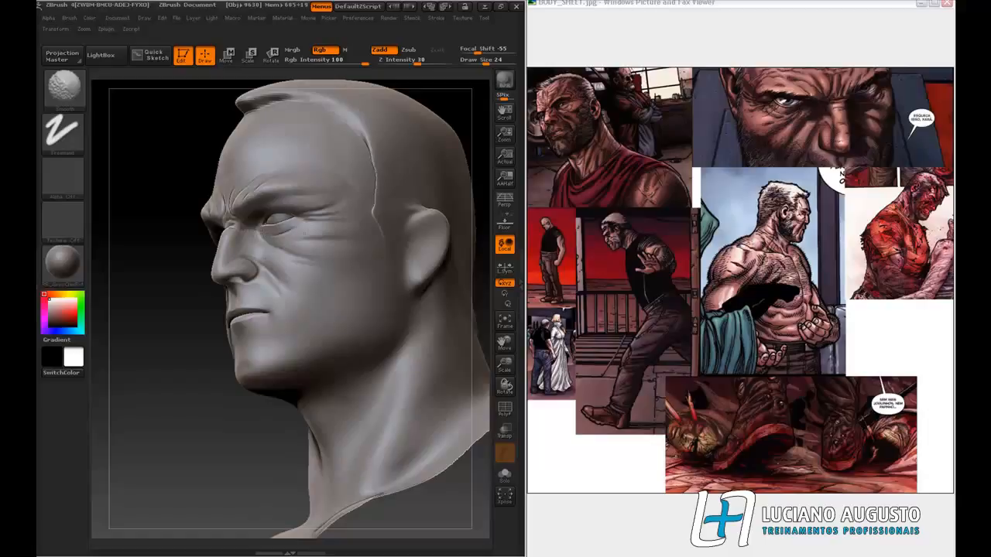
{"action": "left_click_drag", "start_coordinate": [119, 316], "coordinate": [143, 311]}
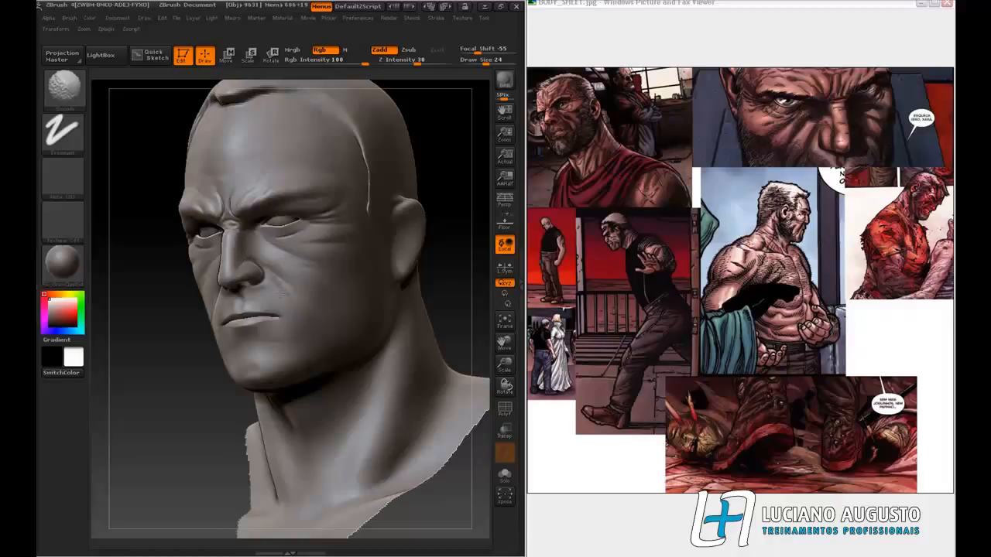
{"action": "left_click_drag", "start_coordinate": [169, 342], "coordinate": [267, 338]}
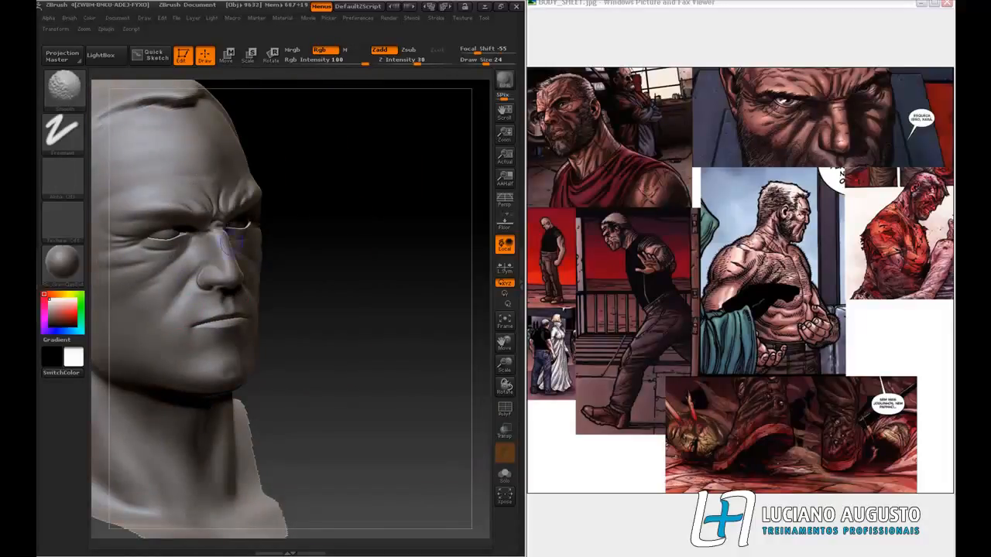
{"action": "left_click_drag", "start_coordinate": [309, 340], "coordinate": [387, 334], "text": "shift"}
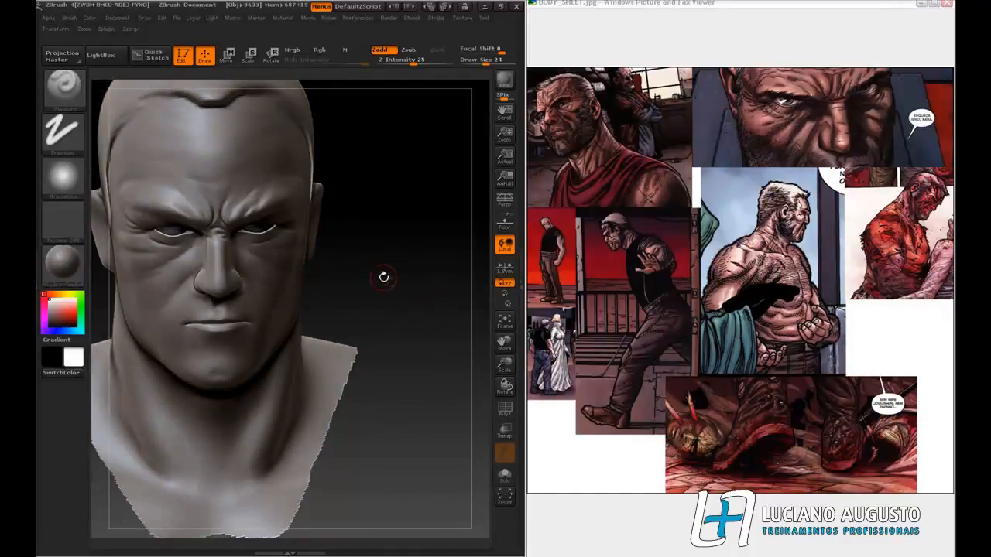
Step: Sculpt the paired tendon ridges running down the front of the neck to the collarbones with the Standard brush
{"action": "left_click_drag", "start_coordinate": [358, 263], "coordinate": [425, 236]}
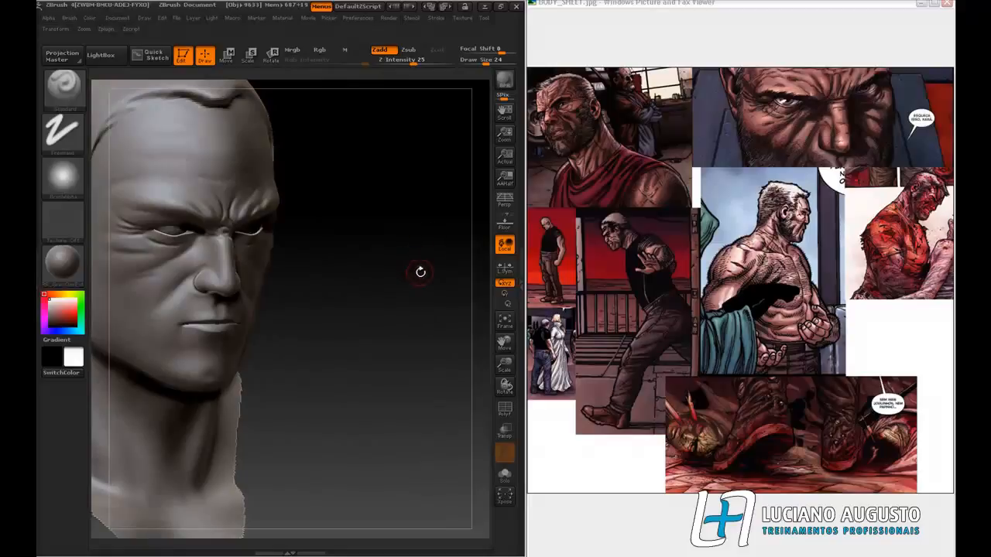
{"action": "left_click_drag", "start_coordinate": [362, 314], "coordinate": [486, 282]}
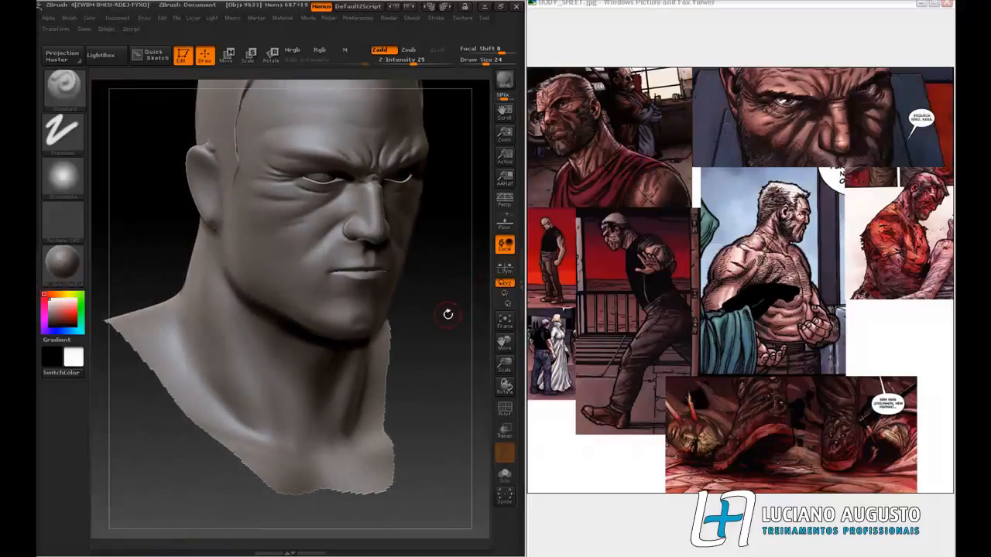
{"action": "mouse_move", "coordinate": [447, 314]}
{"action": "left_mouse_down"}
{"action": "mouse_move", "coordinate": [438, 311]}
{"action": "mouse_move", "coordinate": [453, 301]}
{"action": "mouse_move", "coordinate": [418, 314]}
{"action": "mouse_move", "coordinate": [410, 304]}
{"action": "left_mouse_up"}
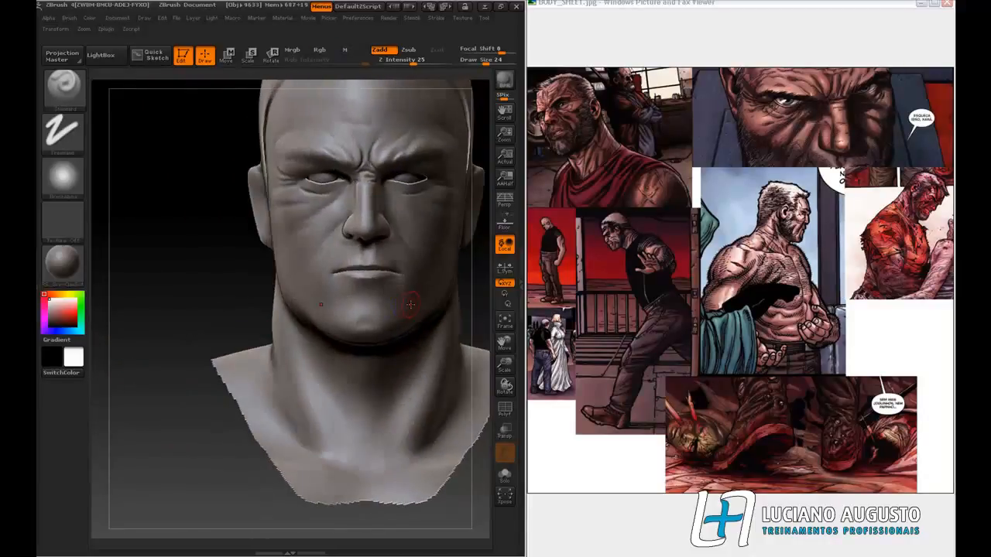
{"action": "mouse_move", "coordinate": [179, 246]}
{"action": "left_mouse_down"}
{"action": "mouse_move", "coordinate": [154, 255]}
{"action": "mouse_move", "coordinate": [129, 405]}
{"action": "mouse_move", "coordinate": [130, 439]}
{"action": "mouse_move", "coordinate": [179, 457]}
{"action": "mouse_move", "coordinate": [169, 454]}
{"action": "left_mouse_up"}
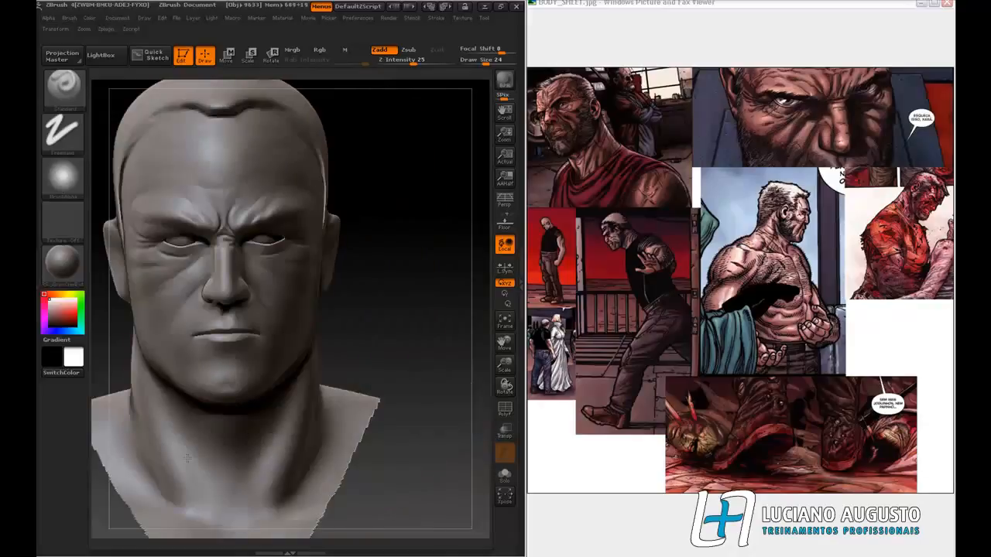
{"action": "mouse_move", "coordinate": [108, 346]}
{"action": "left_mouse_down"}
{"action": "mouse_move", "coordinate": [150, 354]}
{"action": "mouse_move", "coordinate": [173, 343]}
{"action": "mouse_move", "coordinate": [134, 345]}
{"action": "left_mouse_up"}
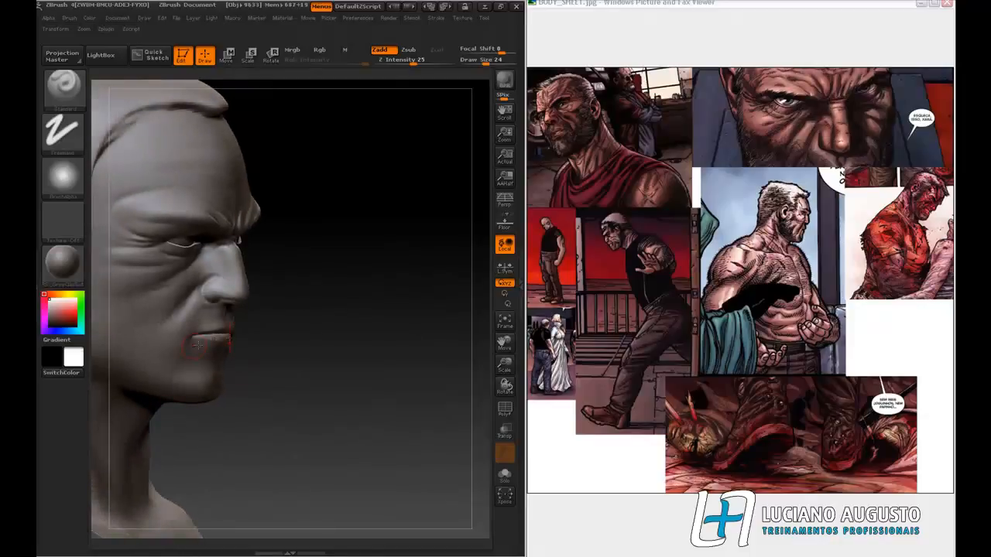
{"action": "left_click_drag", "start_coordinate": [339, 338], "coordinate": [453, 302], "text": "alt"}
{"action": "left_click_drag", "start_coordinate": [436, 338], "coordinate": [375, 325]}
{"action": "left_click_drag", "start_coordinate": [444, 336], "coordinate": [452, 336], "text": "shift"}
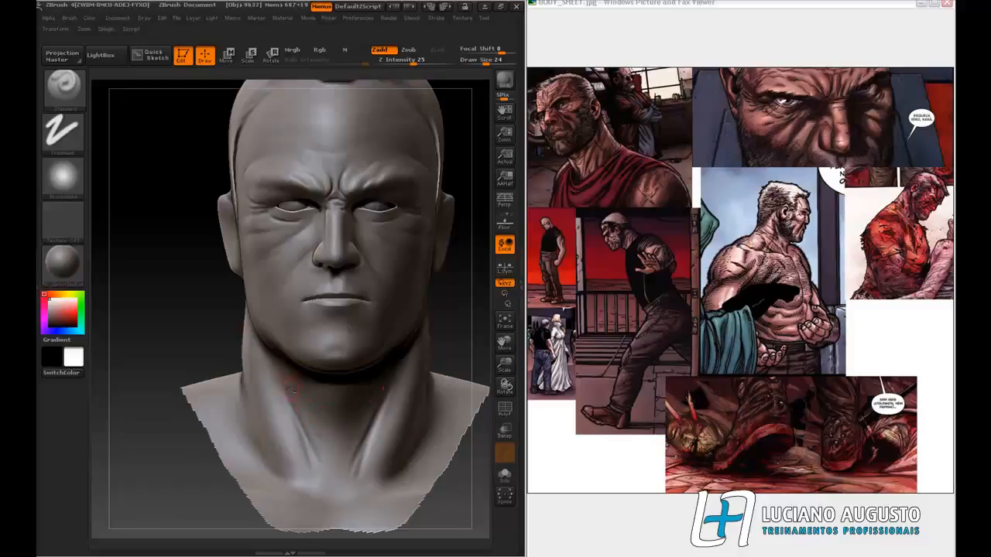
Step: Sculpt horizontal skin folds across the throat between the neck tendons, below the chin
{"action": "left_click_drag", "start_coordinate": [338, 415], "coordinate": [350, 451], "text": "shift"}
{"action": "mouse_move", "coordinate": [329, 408]}
{"action": "left_mouse_down"}
{"action": "mouse_move", "coordinate": [322, 405]}
{"action": "mouse_move", "coordinate": [339, 410]}
{"action": "mouse_move", "coordinate": [330, 422]}
{"action": "left_mouse_up"}
{"action": "right_click_drag", "start_coordinate": [342, 413], "coordinate": [301, 388]}
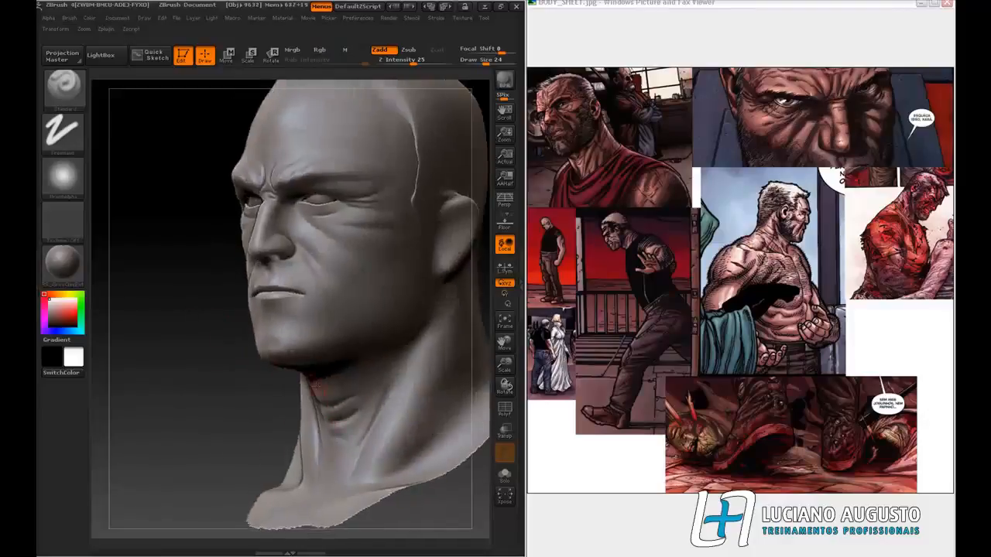
{"action": "left_click_drag", "start_coordinate": [259, 385], "coordinate": [147, 325]}
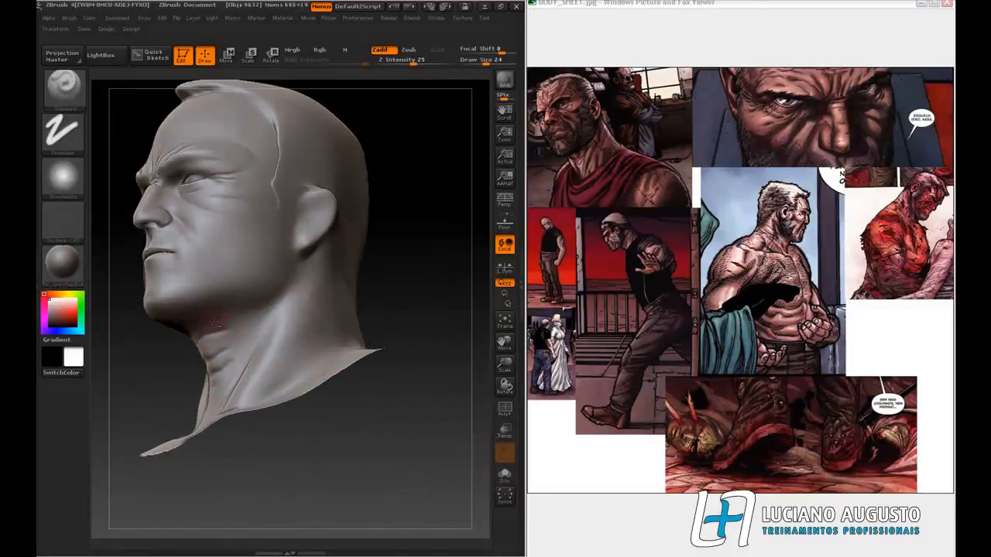
{"action": "left_click_drag", "start_coordinate": [296, 436], "coordinate": [320, 393]}
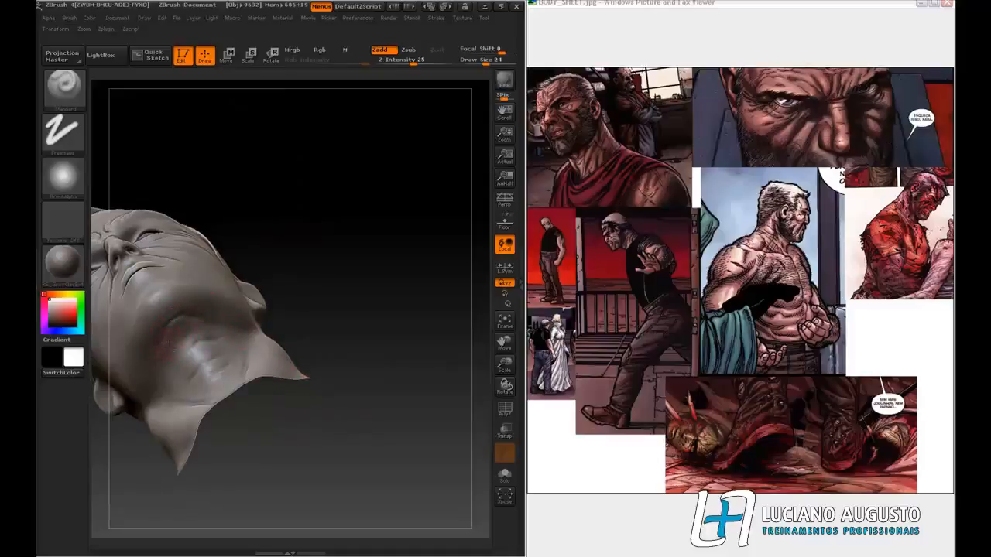
{"action": "left_click_drag", "start_coordinate": [334, 329], "coordinate": [348, 433]}
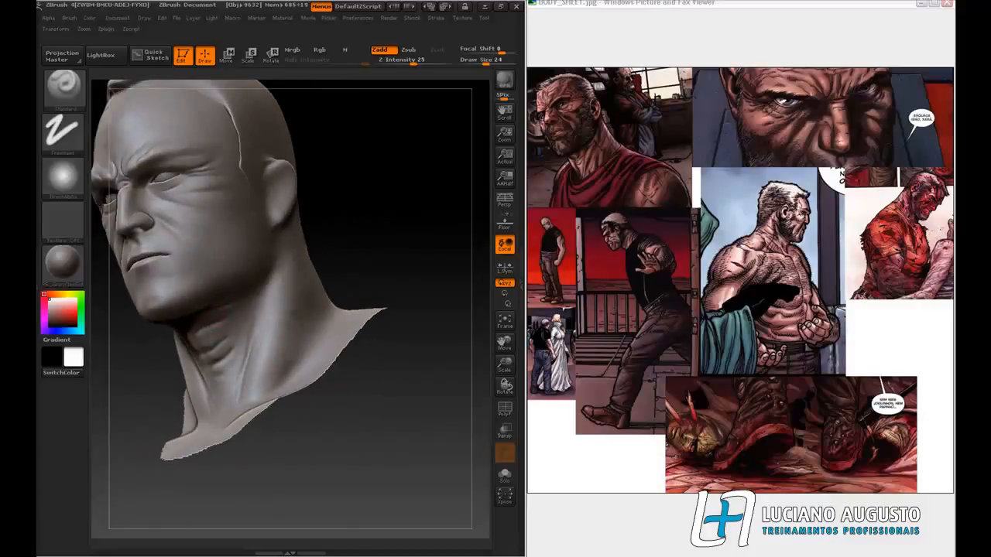
Step: Carve and build up the long muscle strands along the side of the neck, from below the ear toward the collarbone
{"action": "mouse_move", "coordinate": [261, 303]}
{"action": "left_mouse_down"}
{"action": "mouse_move", "coordinate": [245, 353]}
{"action": "mouse_move", "coordinate": [250, 347]}
{"action": "left_mouse_up"}
{"action": "left_click_drag", "start_coordinate": [269, 282], "coordinate": [253, 328]}
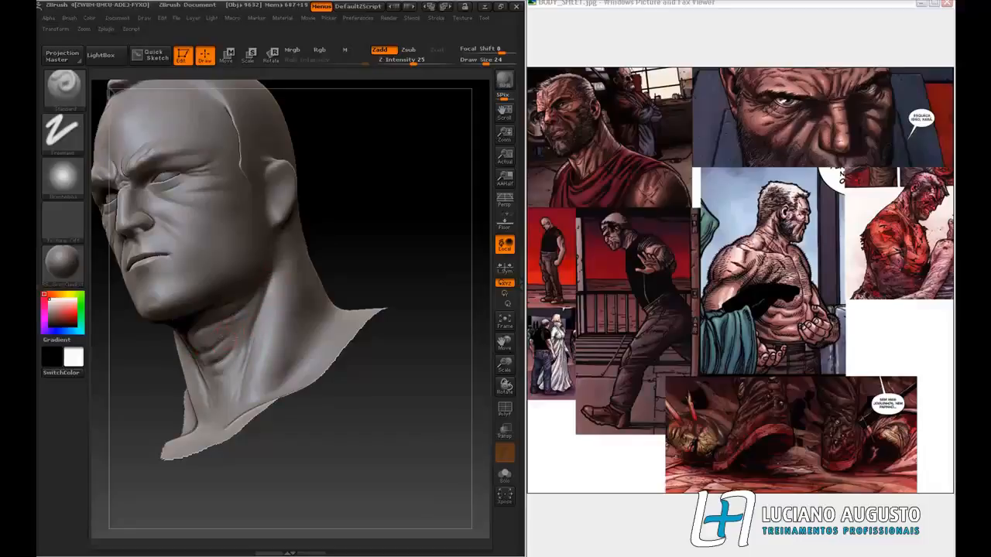
{"action": "left_click_drag", "start_coordinate": [421, 263], "coordinate": [370, 288]}
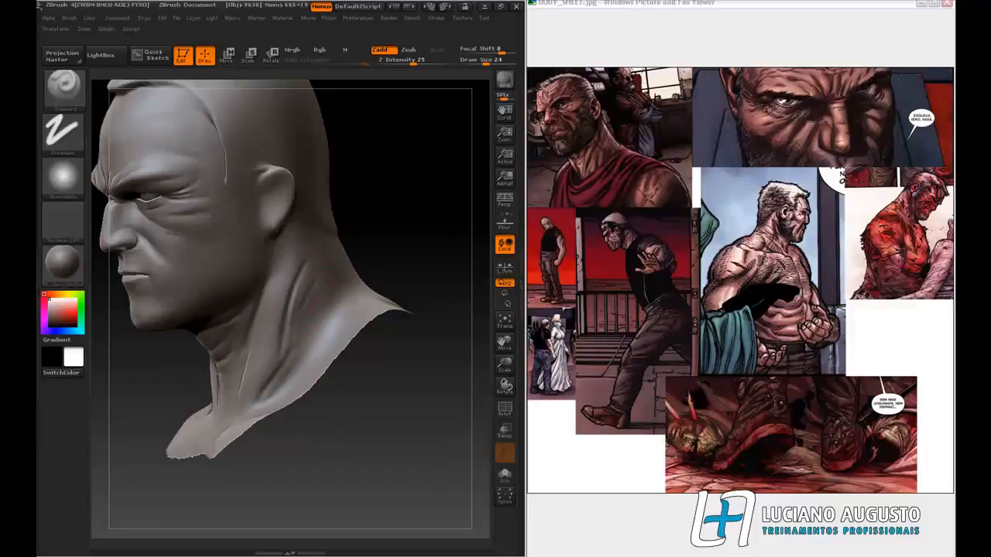
{"action": "mouse_move", "coordinate": [340, 432]}
{"action": "left_mouse_down"}
{"action": "mouse_move", "coordinate": [387, 435]}
{"action": "mouse_move", "coordinate": [382, 456]}
{"action": "mouse_move", "coordinate": [365, 438]}
{"action": "left_mouse_up"}
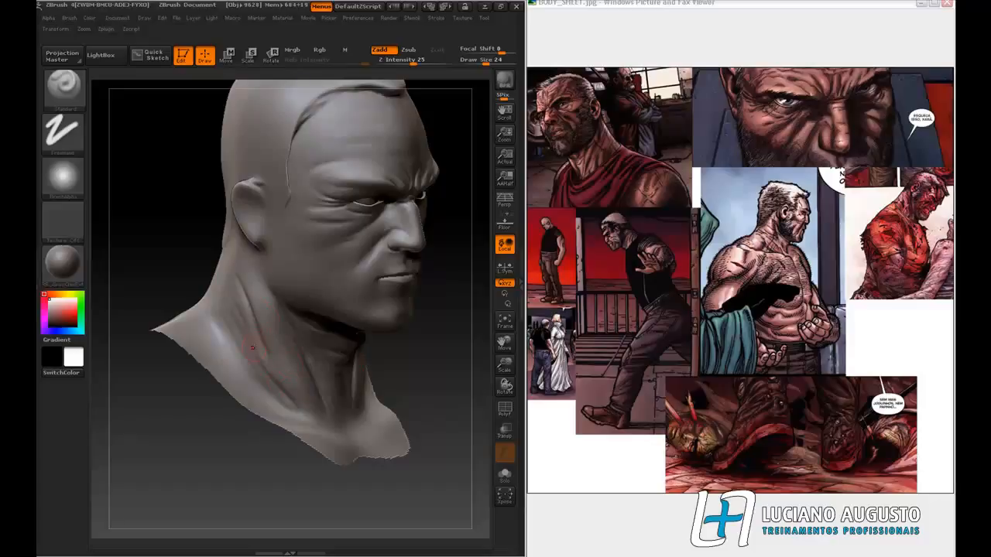
{"action": "left_click_drag", "start_coordinate": [142, 230], "coordinate": [246, 275]}
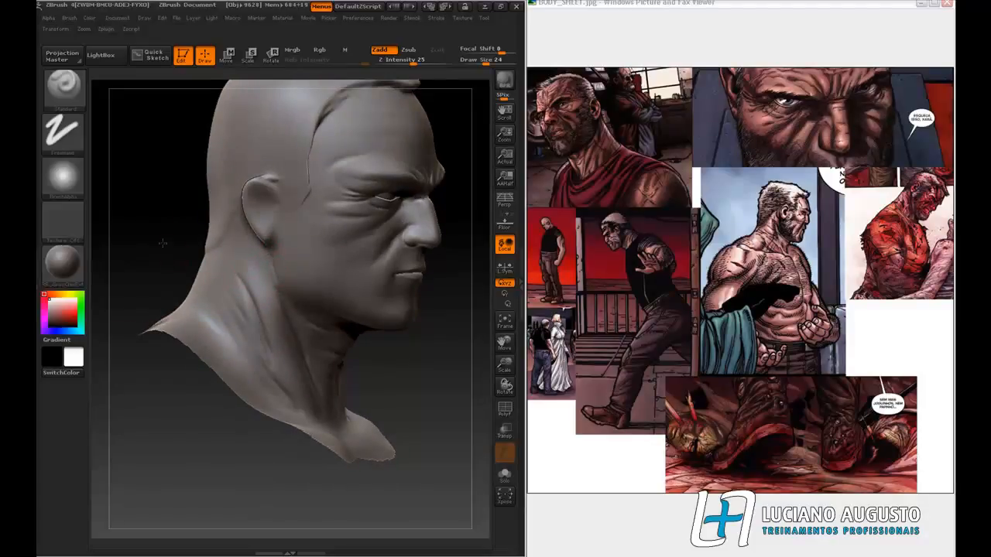
{"action": "left_click_drag", "start_coordinate": [162, 243], "coordinate": [279, 260]}
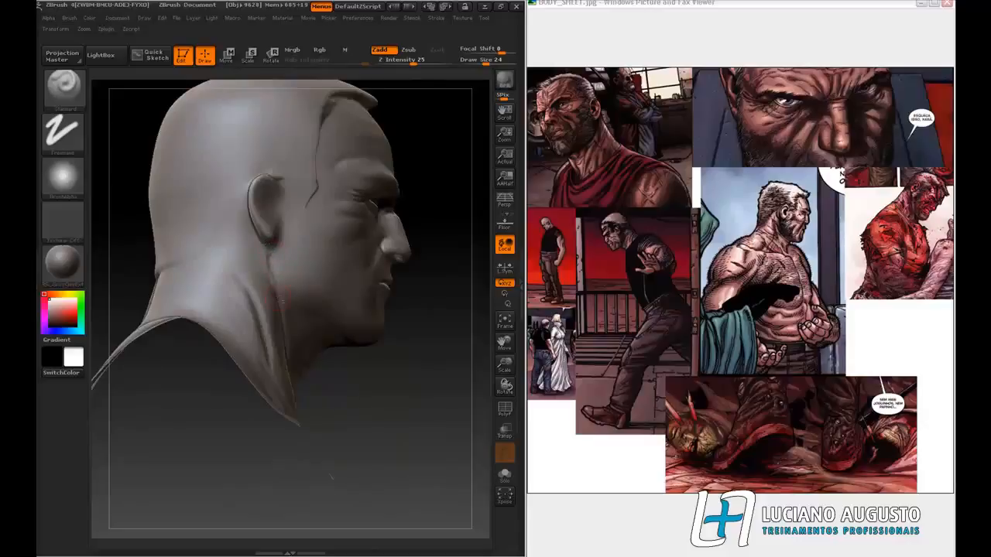
{"action": "left_click_drag", "start_coordinate": [357, 424], "coordinate": [247, 282]}
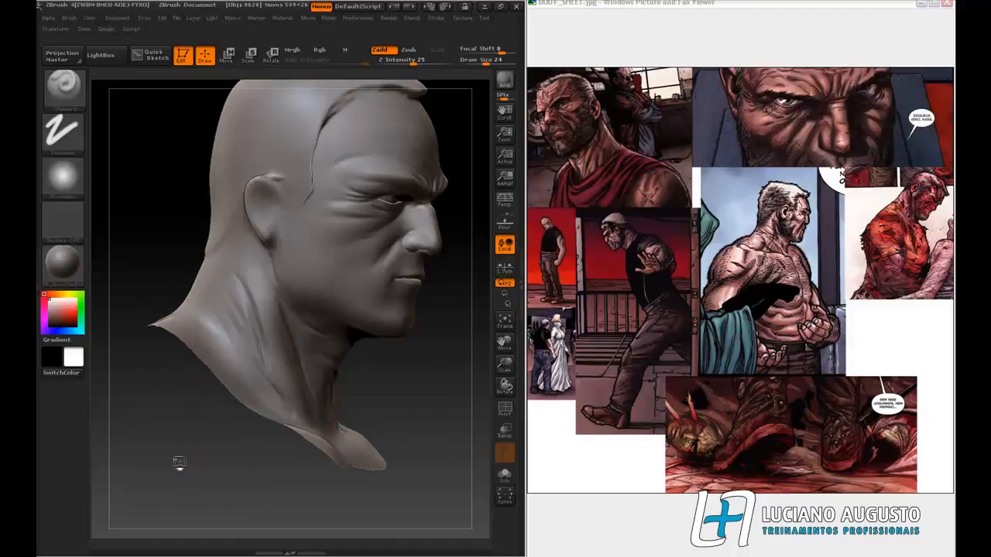
Step: Smooth the muscle strands on the side of the neck and check the result from both sides
{"action": "mouse_move", "coordinate": [180, 463]}
{"action": "left_mouse_down"}
{"action": "mouse_move", "coordinate": [102, 463]}
{"action": "mouse_move", "coordinate": [184, 464]}
{"action": "left_mouse_up"}
{"action": "left_click_drag", "start_coordinate": [244, 288], "coordinate": [248, 305], "text": "shift"}
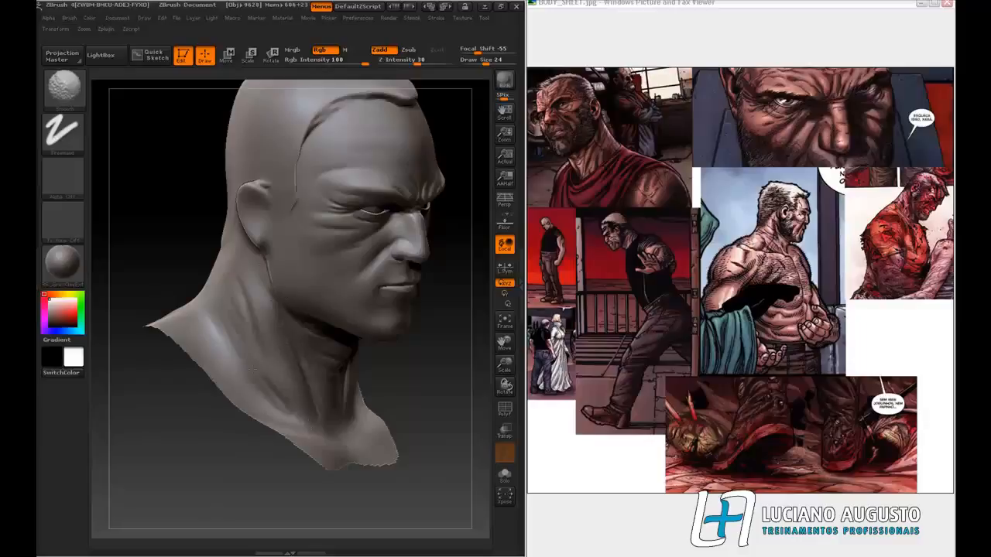
{"action": "left_click_drag", "start_coordinate": [449, 418], "coordinate": [308, 422]}
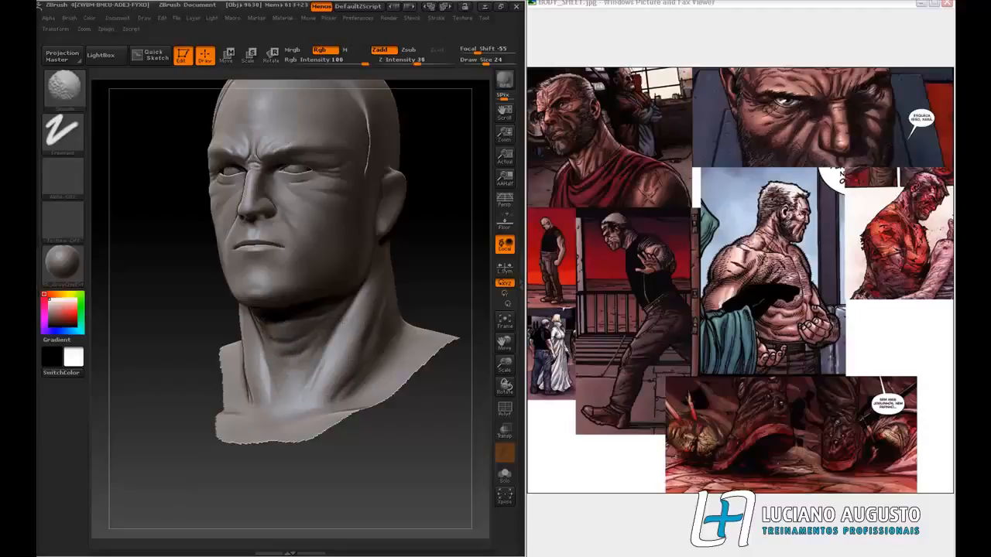
{"action": "left_click_drag", "start_coordinate": [456, 283], "coordinate": [379, 287]}
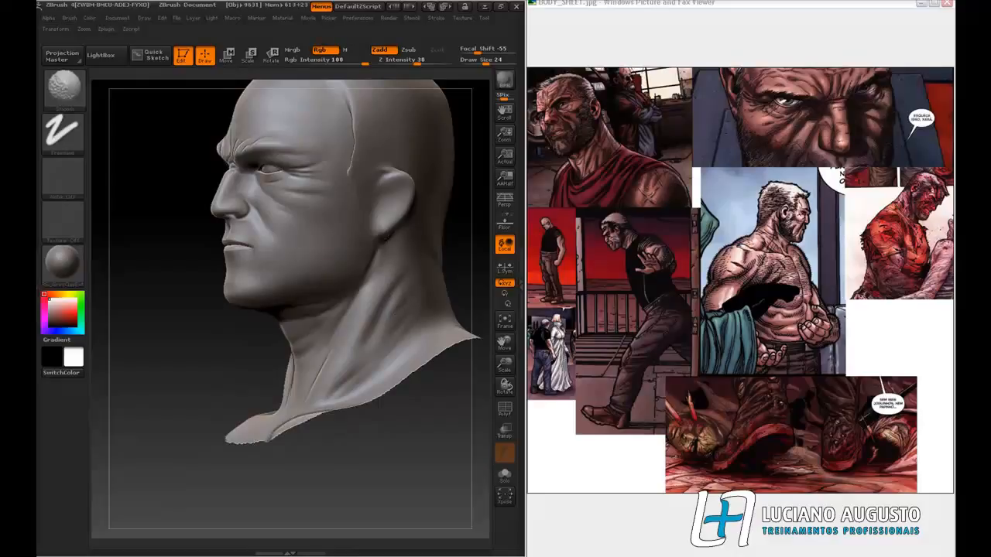
{"action": "left_click_drag", "start_coordinate": [198, 380], "coordinate": [147, 388]}
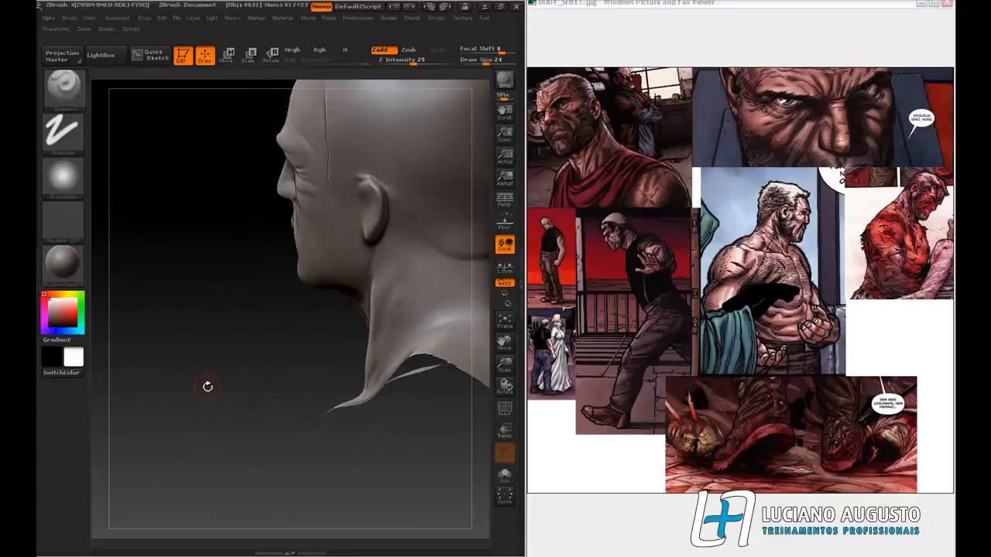
{"action": "left_click_drag", "start_coordinate": [207, 386], "coordinate": [302, 364]}
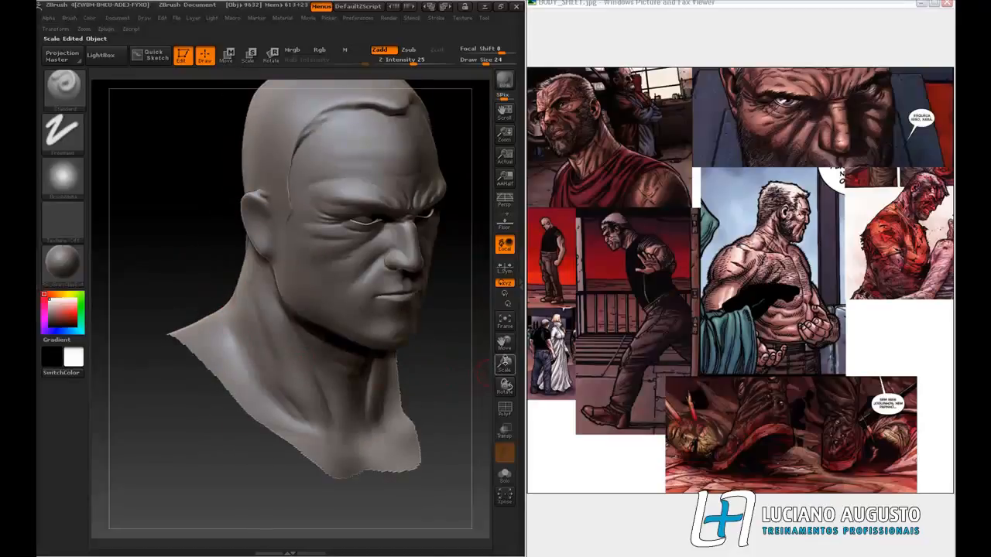
Step: Sculpt the crease where the upper front edge of the ear joins the side of the head
{"action": "left_click_drag", "start_coordinate": [505, 362], "coordinate": [500, 316]}
{"action": "left_click_drag", "start_coordinate": [443, 423], "coordinate": [448, 399]}
{"action": "left_click_drag", "start_coordinate": [504, 365], "coordinate": [476, 341]}
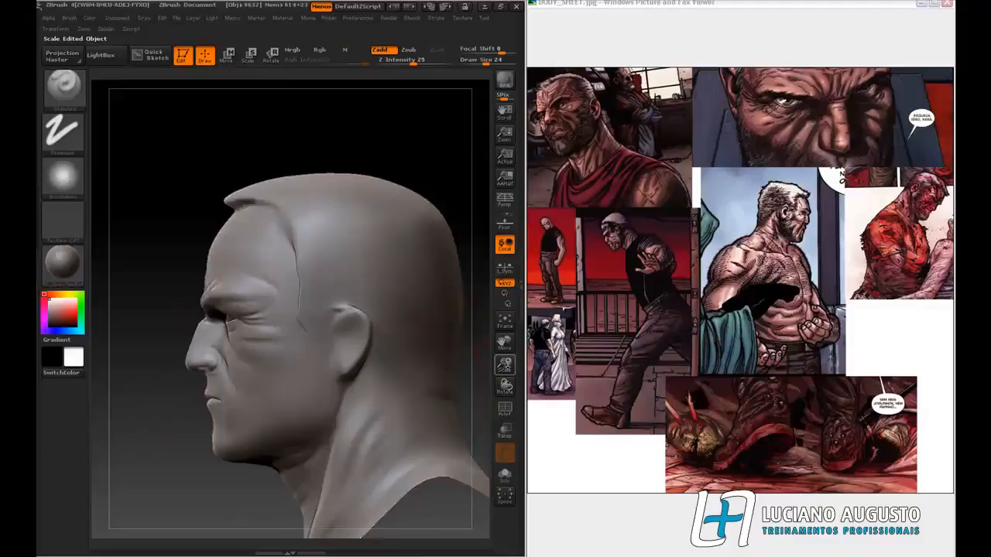
{"action": "left_click_drag", "start_coordinate": [485, 342], "coordinate": [484, 348], "text": "alt"}
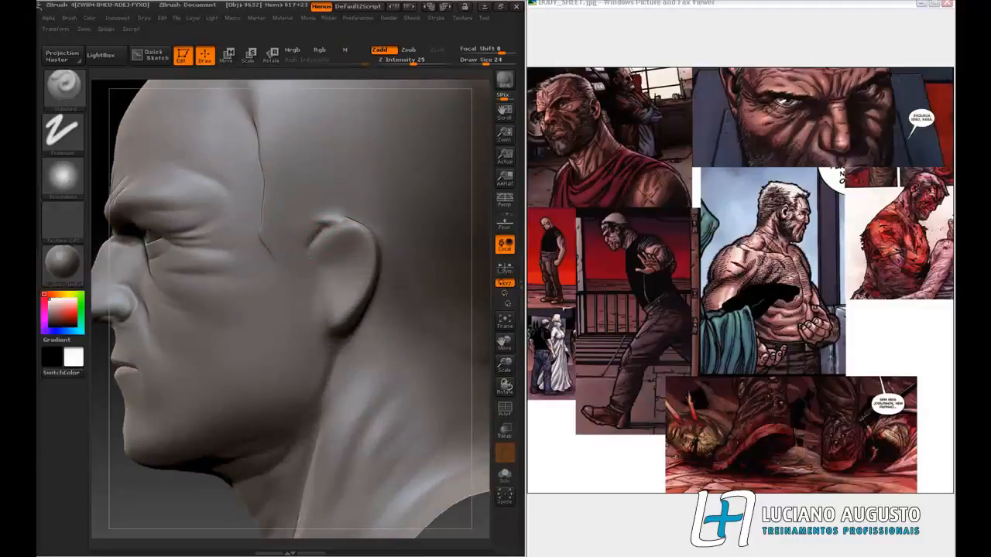
{"action": "mouse_move", "coordinate": [306, 269]}
{"action": "left_mouse_down"}
{"action": "mouse_move", "coordinate": [308, 230]}
{"action": "mouse_move", "coordinate": [351, 213]}
{"action": "left_mouse_up"}
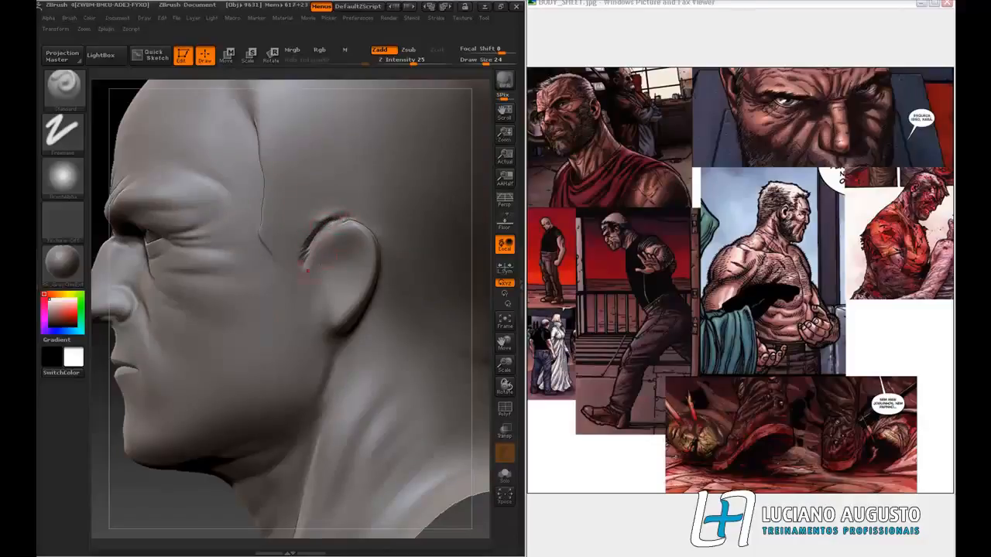
Step: Build up the raised connection behind the ear and carve the groove separating the ear's back from the skull
{"action": "left_click_drag", "start_coordinate": [170, 508], "coordinate": [105, 495]}
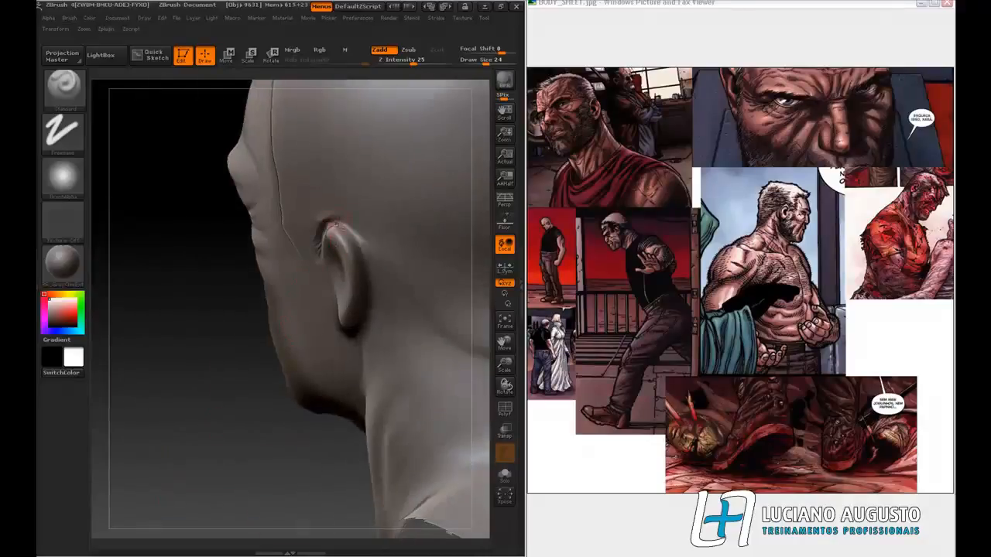
{"action": "mouse_move", "coordinate": [336, 224]}
{"action": "left_mouse_down"}
{"action": "mouse_move", "coordinate": [378, 254]}
{"action": "mouse_move", "coordinate": [402, 297]}
{"action": "left_mouse_up"}
{"action": "left_click_drag", "start_coordinate": [152, 421], "coordinate": [172, 360]}
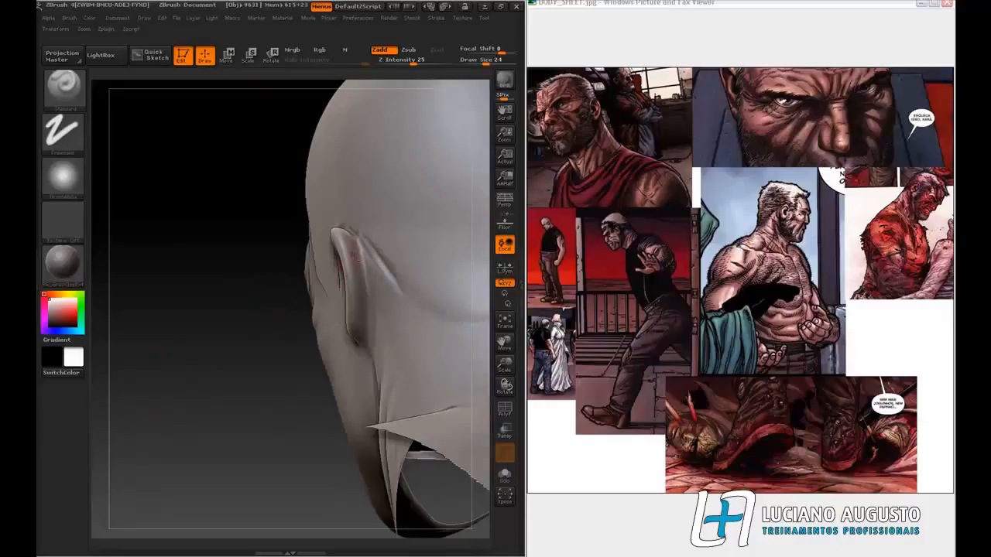
{"action": "left_click_drag", "start_coordinate": [355, 236], "coordinate": [385, 294]}
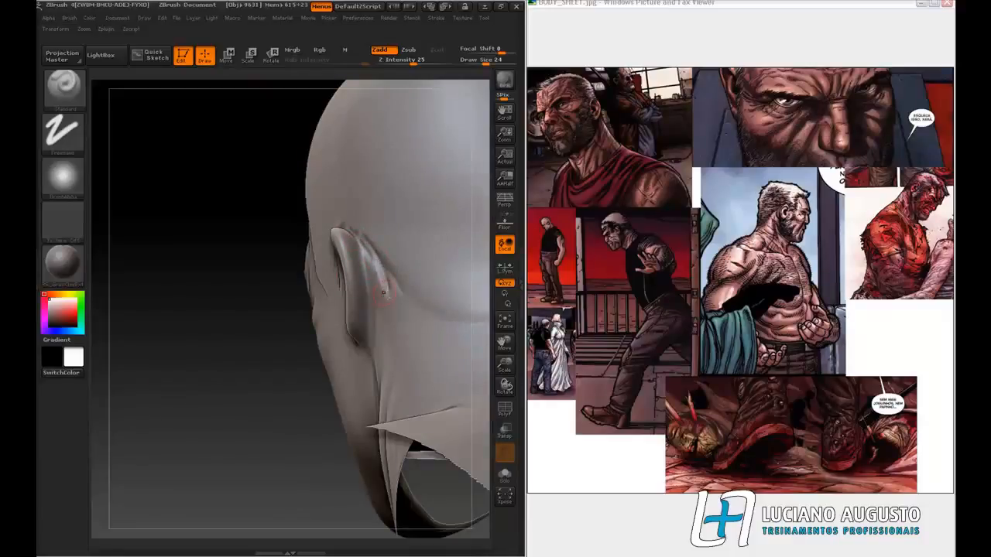
{"action": "left_click_drag", "start_coordinate": [356, 244], "coordinate": [365, 311], "text": "alt"}
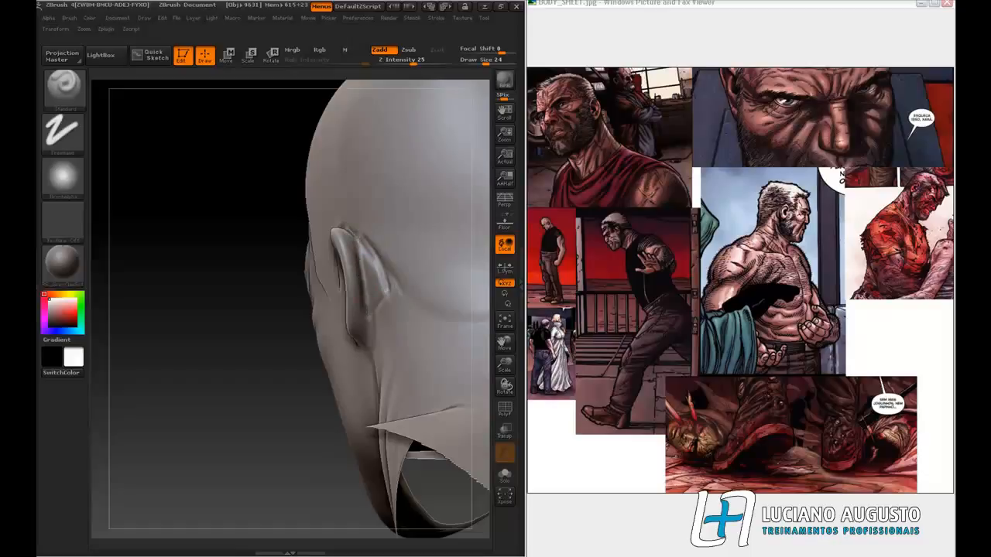
Step: Carve the hollow inside the ear's outer rim and shape the inner surface just above the lobe
{"action": "left_click_drag", "start_coordinate": [173, 395], "coordinate": [405, 192]}
{"action": "mouse_move", "coordinate": [312, 262]}
{"action": "left_mouse_down", "text": "alt"}
{"action": "mouse_move", "coordinate": [308, 282]}
{"action": "mouse_move", "coordinate": [325, 239]}
{"action": "left_mouse_up", "text": "alt"}
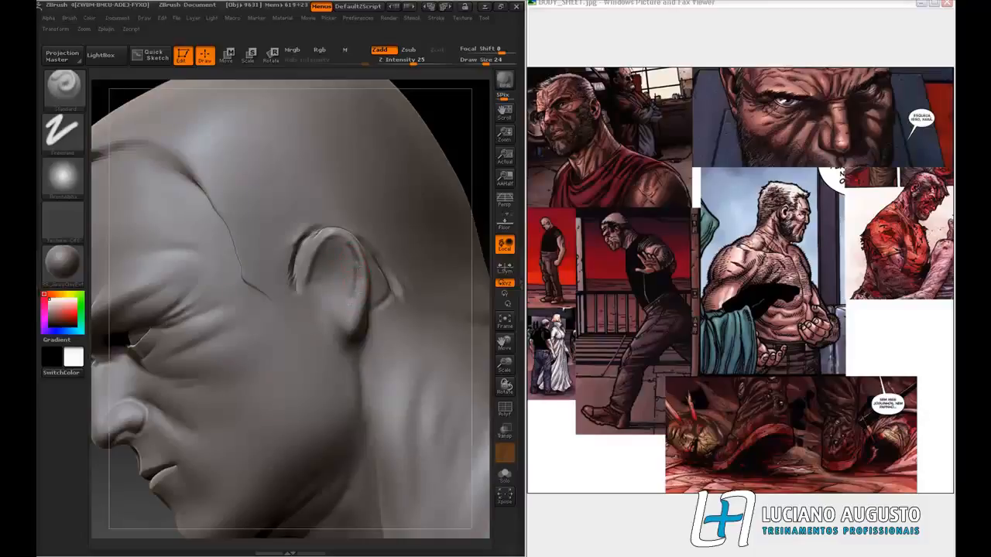
{"action": "left_click_drag", "start_coordinate": [350, 300], "coordinate": [348, 314]}
{"action": "key", "text": "shift"}
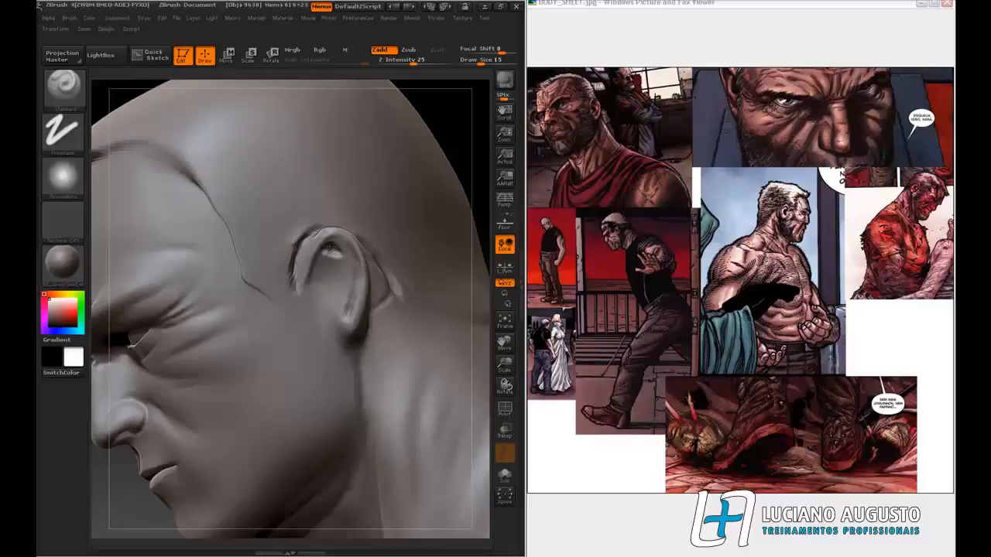
Step: Sculpt the small inner folds in the ear's upper hollow and around the ear opening with a draw size of 15
{"action": "left_click_drag", "start_coordinate": [330, 248], "coordinate": [336, 253]}
{"action": "mouse_move", "coordinate": [322, 269]}
{"action": "left_mouse_down"}
{"action": "mouse_move", "coordinate": [336, 284]}
{"action": "mouse_move", "coordinate": [326, 311]}
{"action": "mouse_move", "coordinate": [318, 286]}
{"action": "mouse_move", "coordinate": [327, 268]}
{"action": "left_mouse_up"}
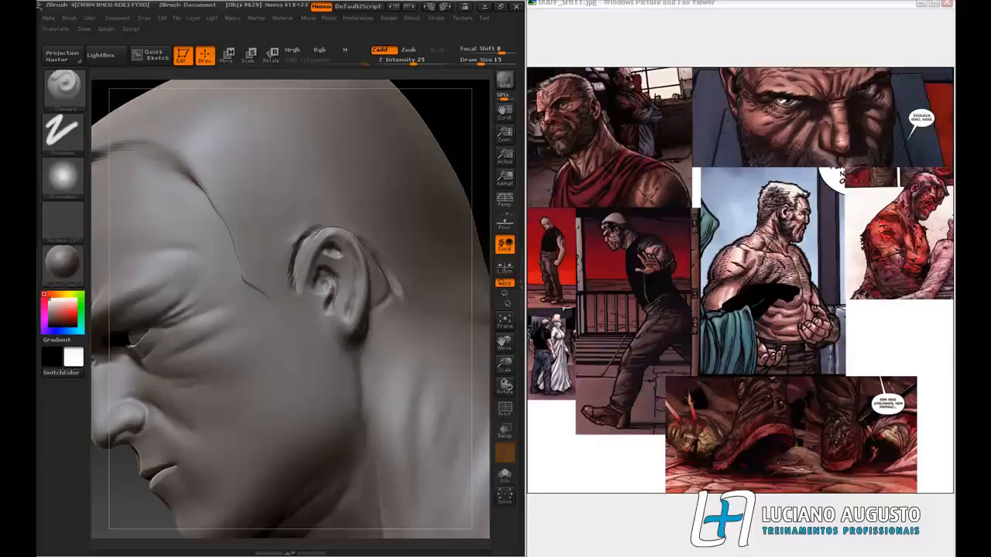
{"action": "mouse_move", "coordinate": [320, 278]}
{"action": "left_mouse_down"}
{"action": "mouse_move", "coordinate": [318, 290]}
{"action": "mouse_move", "coordinate": [323, 281]}
{"action": "left_mouse_up"}
{"action": "left_click_drag", "start_coordinate": [328, 285], "coordinate": [333, 297]}
Step: Define the upper inner hollow of the ear with a stroke just beneath its top rim
{"action": "left_click_drag", "start_coordinate": [462, 132], "coordinate": [508, 143]}
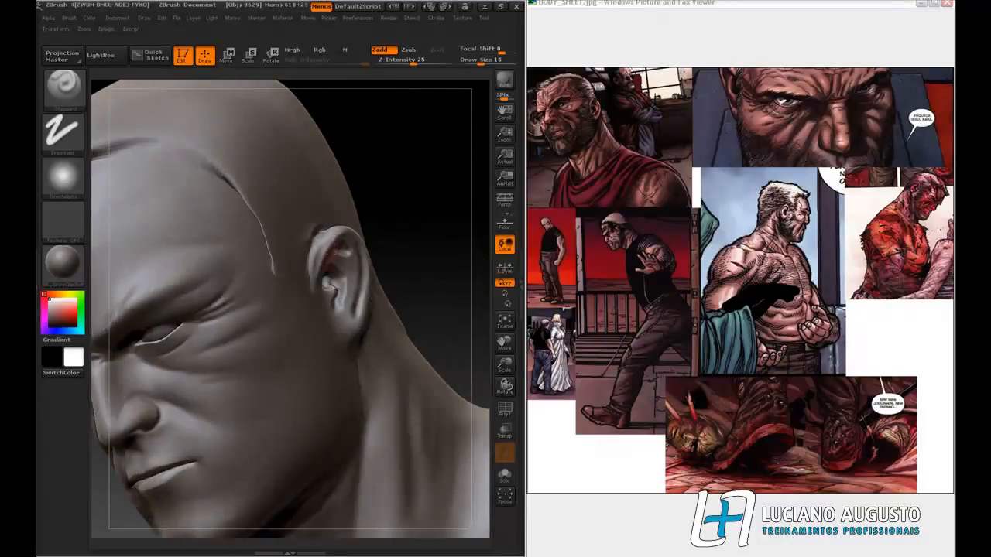
{"action": "left_click_drag", "start_coordinate": [418, 214], "coordinate": [413, 190]}
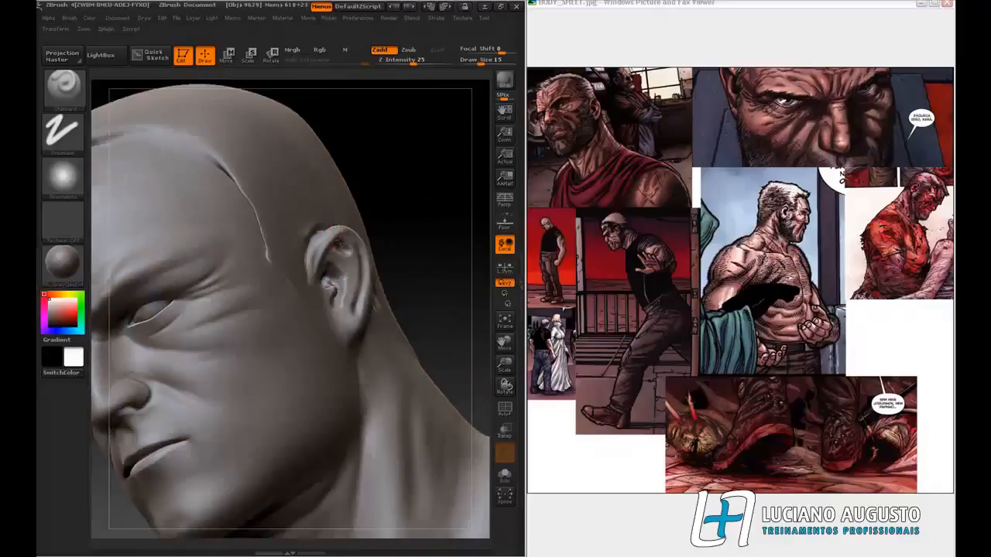
{"action": "mouse_move", "coordinate": [333, 246]}
{"action": "left_mouse_down"}
{"action": "mouse_move", "coordinate": [320, 273]}
{"action": "mouse_move", "coordinate": [340, 240]}
{"action": "mouse_move", "coordinate": [352, 243]}
{"action": "left_mouse_up"}
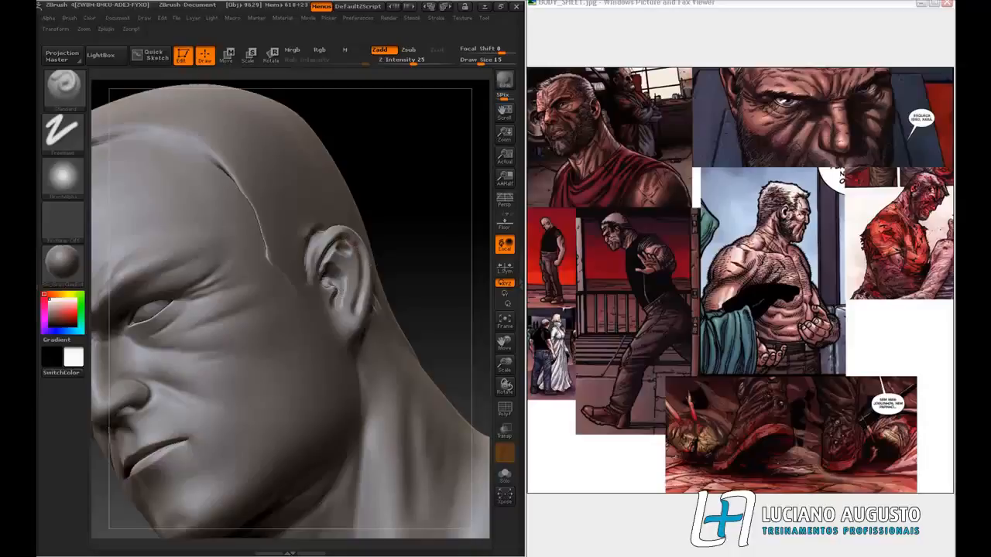
Step: Sculpt the ear's curved inner ridge down toward the lobe and smooth the inner folds and the crease around the ear
{"action": "mouse_move", "coordinate": [439, 243]}
{"action": "left_mouse_down"}
{"action": "mouse_move", "coordinate": [344, 257]}
{"action": "mouse_move", "coordinate": [337, 266]}
{"action": "mouse_move", "coordinate": [350, 292]}
{"action": "mouse_move", "coordinate": [350, 248]}
{"action": "mouse_move", "coordinate": [345, 311]}
{"action": "left_mouse_up"}
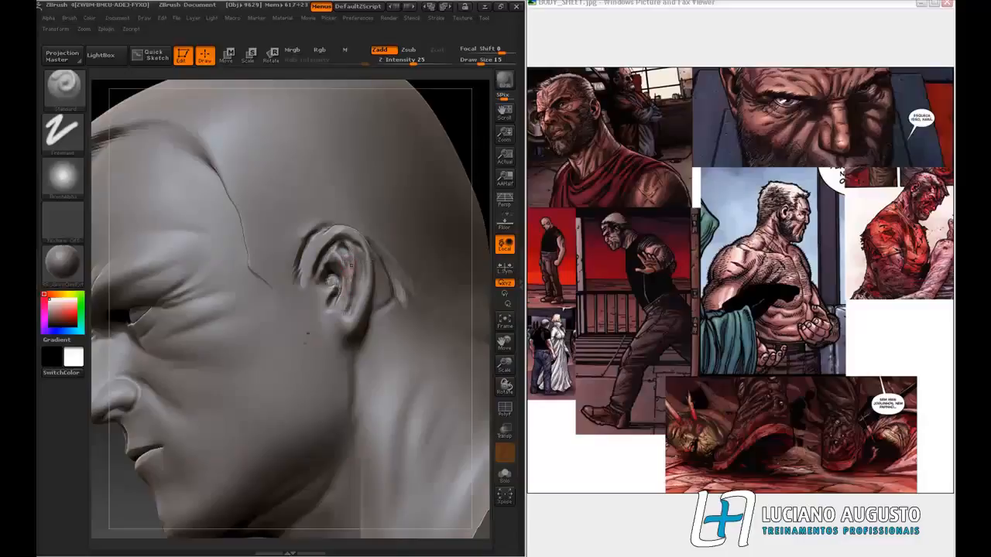
{"action": "mouse_move", "coordinate": [352, 266]}
{"action": "left_mouse_down"}
{"action": "mouse_move", "coordinate": [342, 308]}
{"action": "mouse_move", "coordinate": [333, 290]}
{"action": "mouse_move", "coordinate": [345, 301]}
{"action": "mouse_move", "coordinate": [321, 316]}
{"action": "mouse_move", "coordinate": [323, 294]}
{"action": "mouse_move", "coordinate": [328, 315]}
{"action": "mouse_move", "coordinate": [342, 308]}
{"action": "mouse_move", "coordinate": [324, 302]}
{"action": "left_mouse_up"}
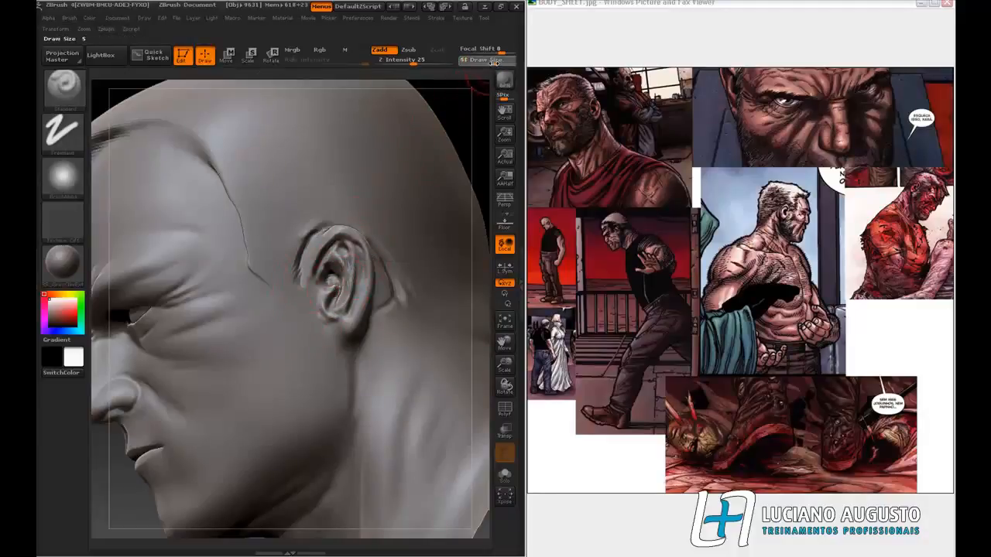
{"action": "mouse_move", "coordinate": [333, 286]}
{"action": "left_mouse_down", "text": "shift"}
{"action": "mouse_move", "coordinate": [333, 303]}
{"action": "mouse_move", "coordinate": [354, 273]}
{"action": "mouse_move", "coordinate": [339, 252]}
{"action": "left_mouse_up", "text": "shift"}
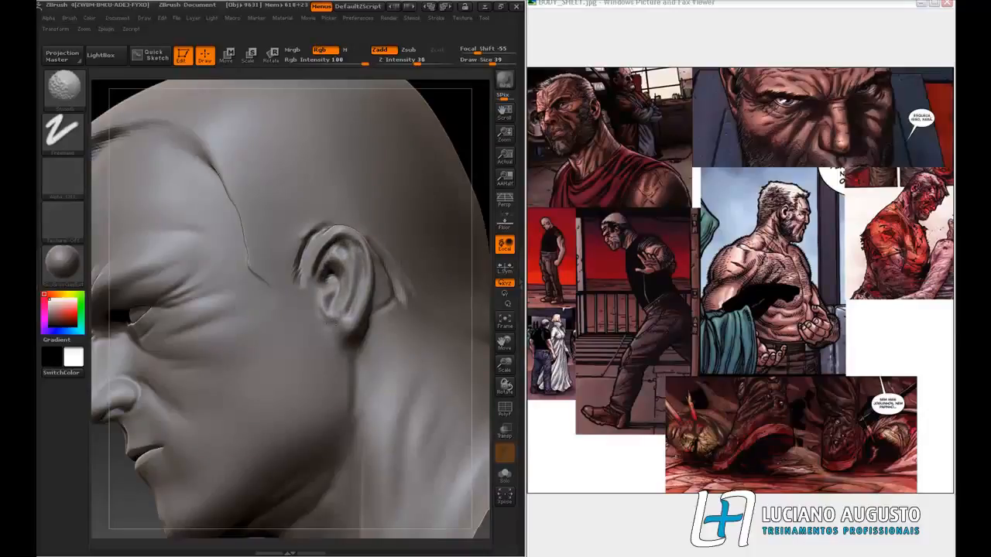
{"action": "left_click_drag", "start_coordinate": [302, 282], "coordinate": [323, 229], "text": "shift"}
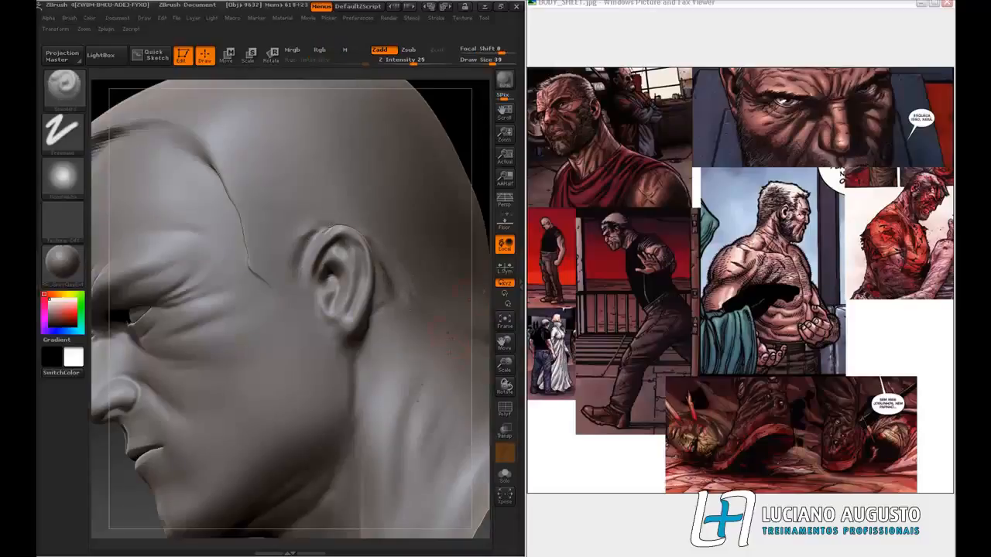
Step: Build up the lower edge of the earlobe on the other side of the head with the Standard brush
{"action": "left_click_drag", "start_coordinate": [504, 363], "coordinate": [504, 370]}
{"action": "left_click_drag", "start_coordinate": [504, 303], "coordinate": [451, 287]}
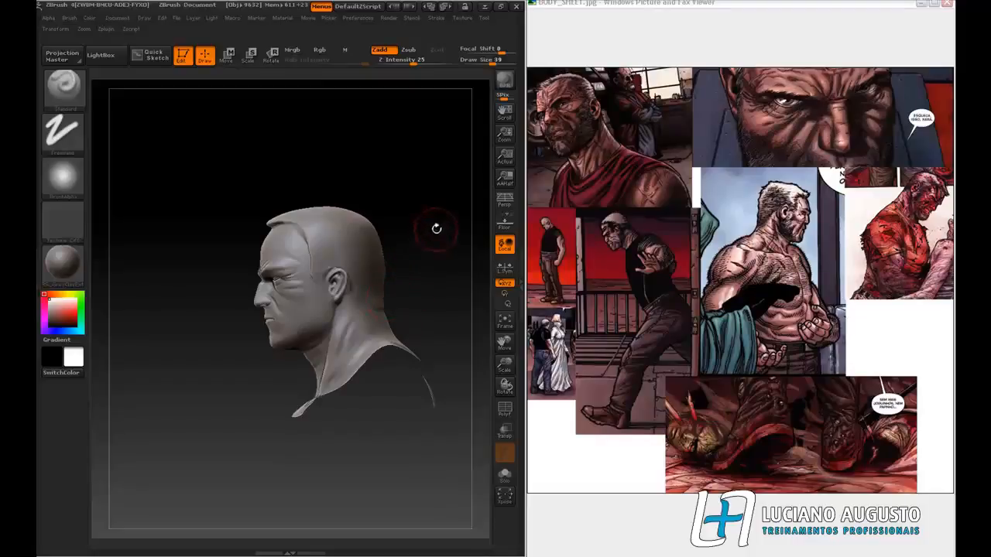
{"action": "left_click_drag", "start_coordinate": [243, 170], "coordinate": [281, 170]}
{"action": "left_click_drag", "start_coordinate": [389, 176], "coordinate": [439, 191]}
{"action": "left_click_drag", "start_coordinate": [214, 225], "coordinate": [211, 209]}
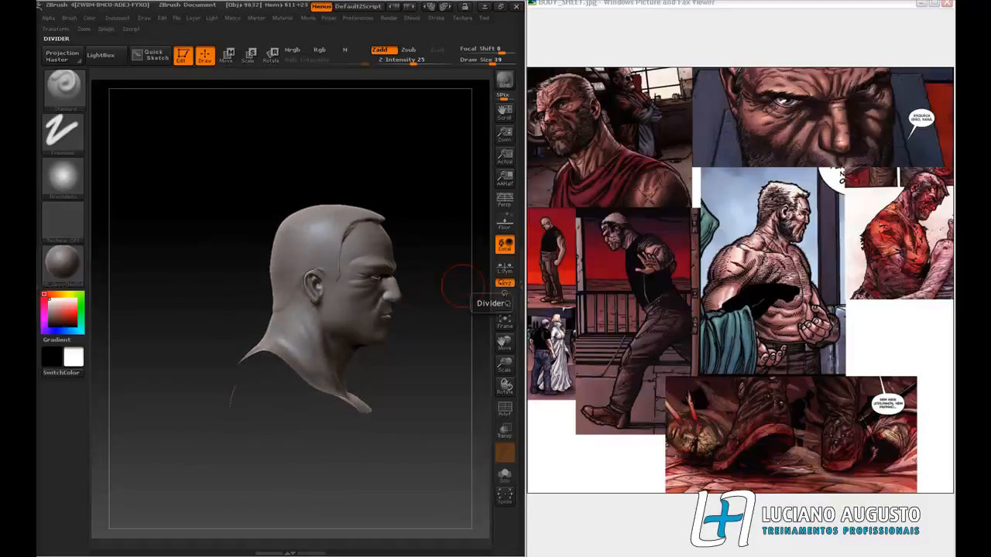
{"action": "left_click_drag", "start_coordinate": [504, 365], "coordinate": [601, 472]}
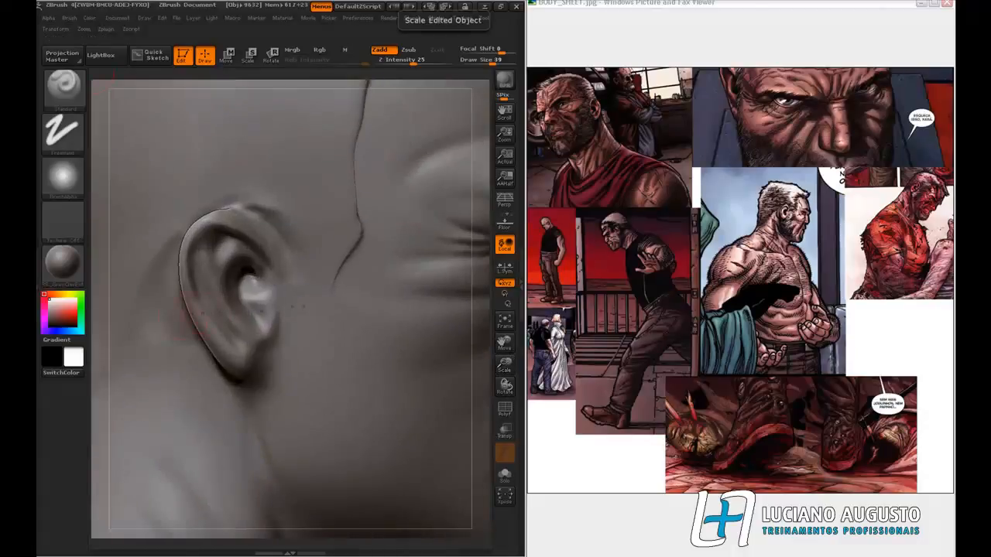
{"action": "mouse_move", "coordinate": [250, 364]}
{"action": "left_mouse_down"}
{"action": "mouse_move", "coordinate": [263, 356]}
{"action": "mouse_move", "coordinate": [261, 367]}
{"action": "mouse_move", "coordinate": [233, 355]}
{"action": "mouse_move", "coordinate": [267, 375]}
{"action": "left_mouse_up"}
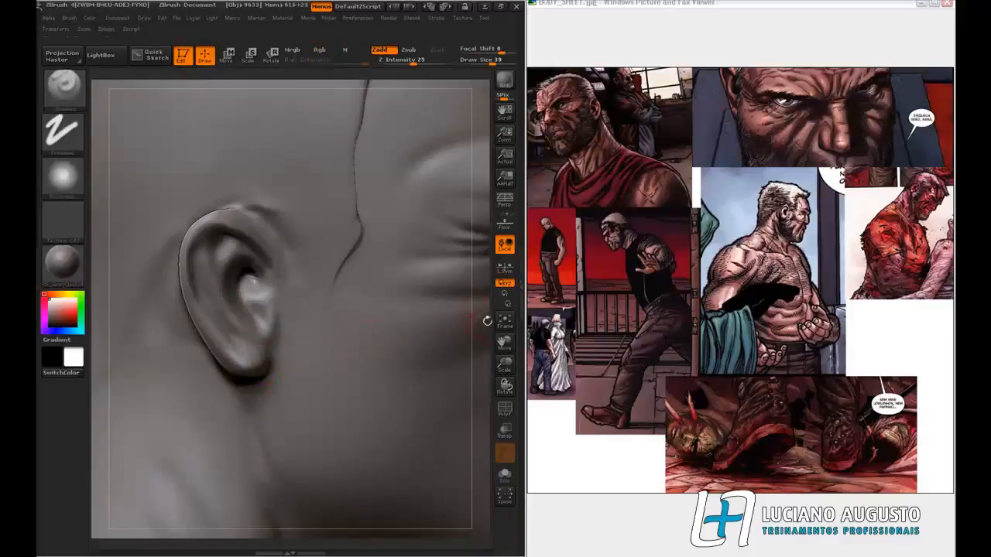
Step: Check the undo history and examine the whole bust from the side, front and three-quarter views
{"action": "left_click_drag", "start_coordinate": [504, 364], "coordinate": [491, 182]}
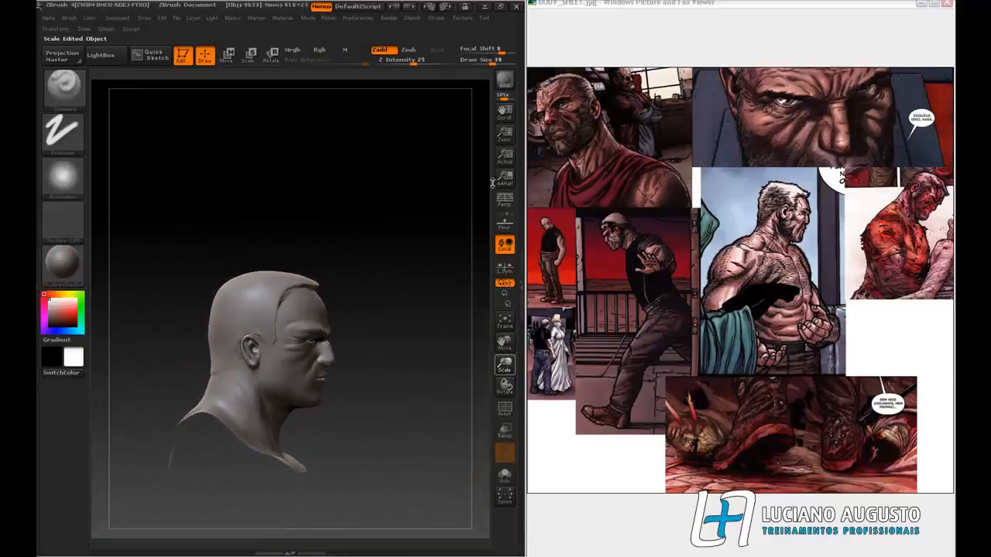
{"action": "left_click_drag", "start_coordinate": [431, 271], "coordinate": [404, 250]}
{"action": "key", "text": "ctrl"}
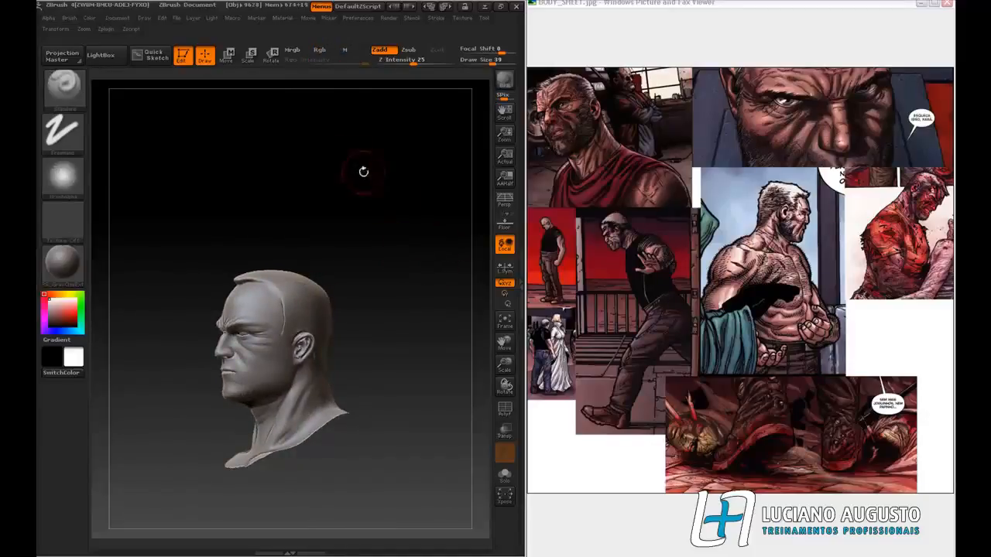
{"action": "left_click", "coordinate": [162, 17]}
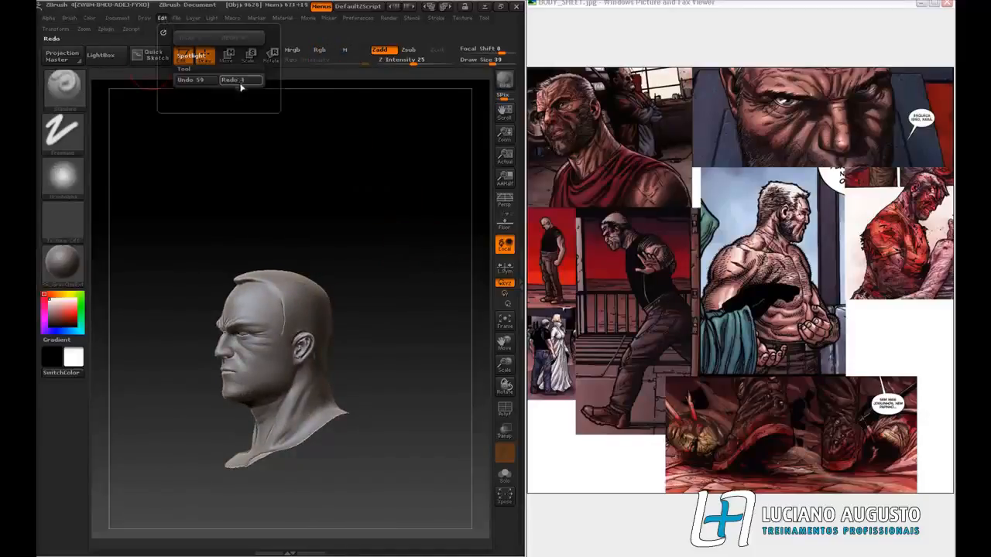
{"action": "left_click_drag", "start_coordinate": [274, 201], "coordinate": [362, 219]}
{"action": "left_click_drag", "start_coordinate": [503, 364], "coordinate": [440, 377]}
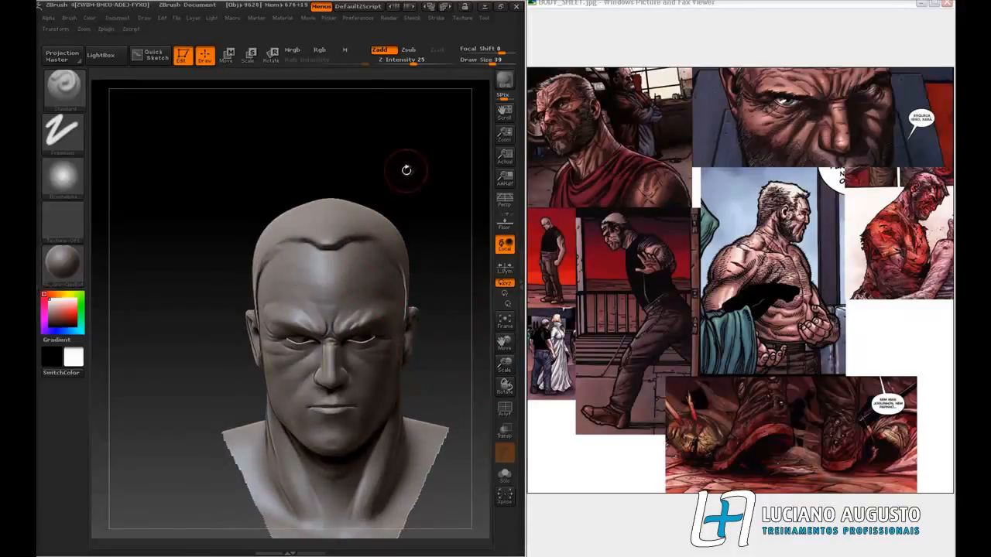
{"action": "left_click_drag", "start_coordinate": [404, 166], "coordinate": [420, 197]}
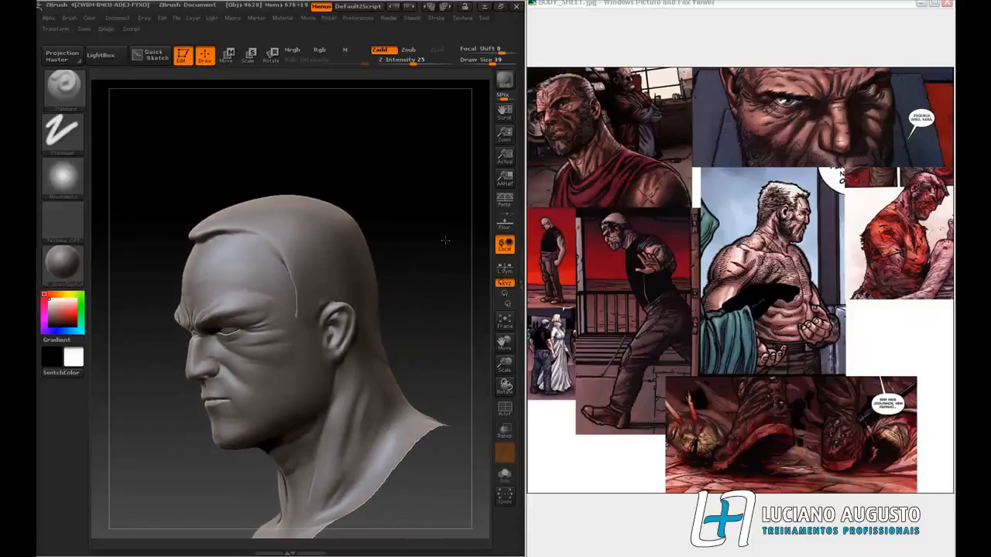